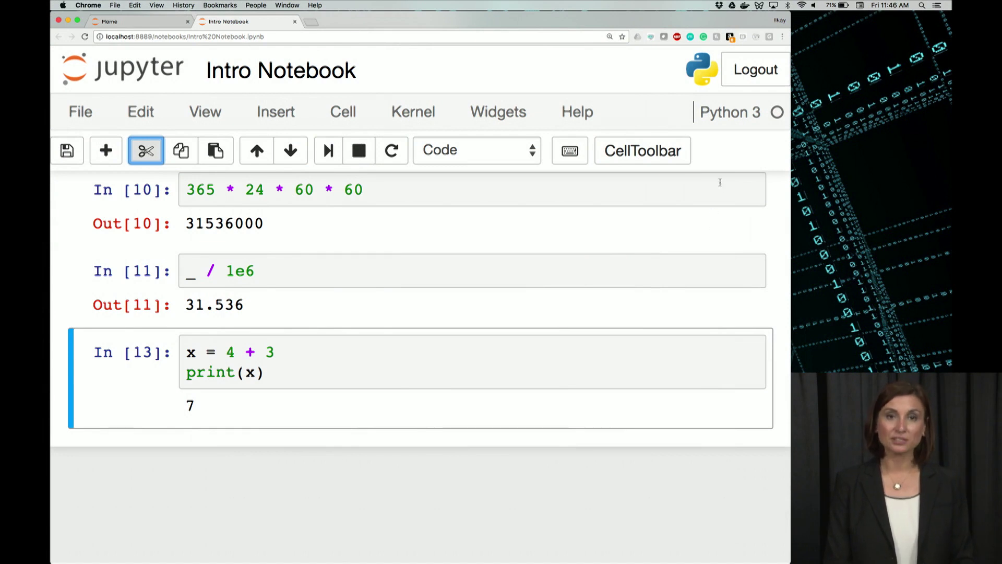
Step: Insert an empty cell below the x = 4 + 3 cell and place the cursor in it
click(106, 150)
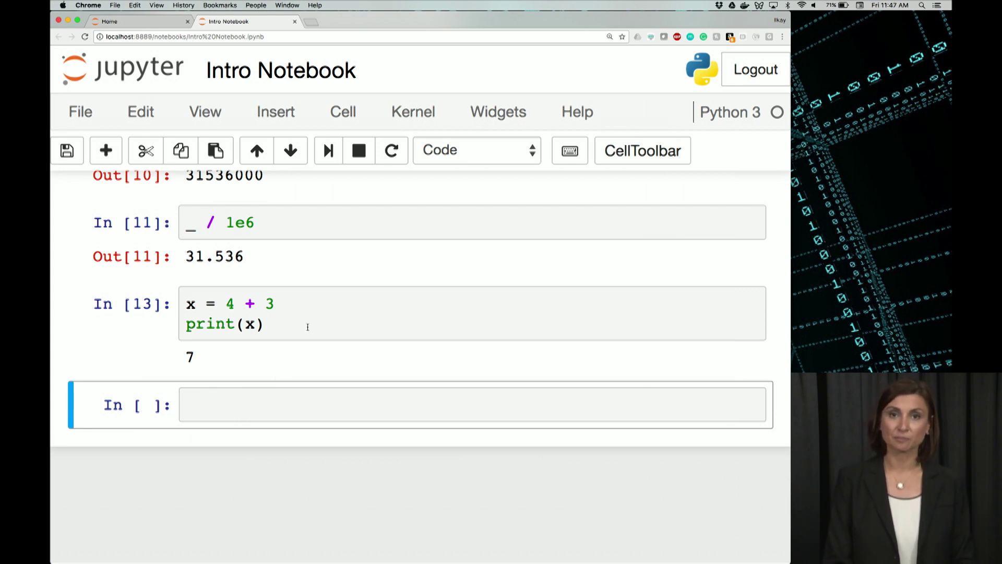
click(244, 406)
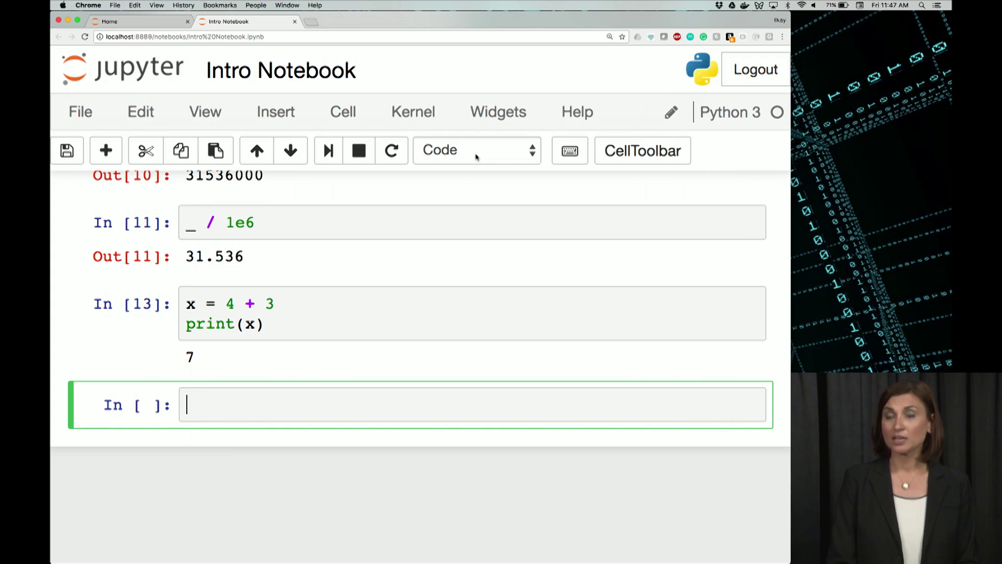
Step: Convert the new empty cell to a Markdown cell and begin editing it
click(520, 156)
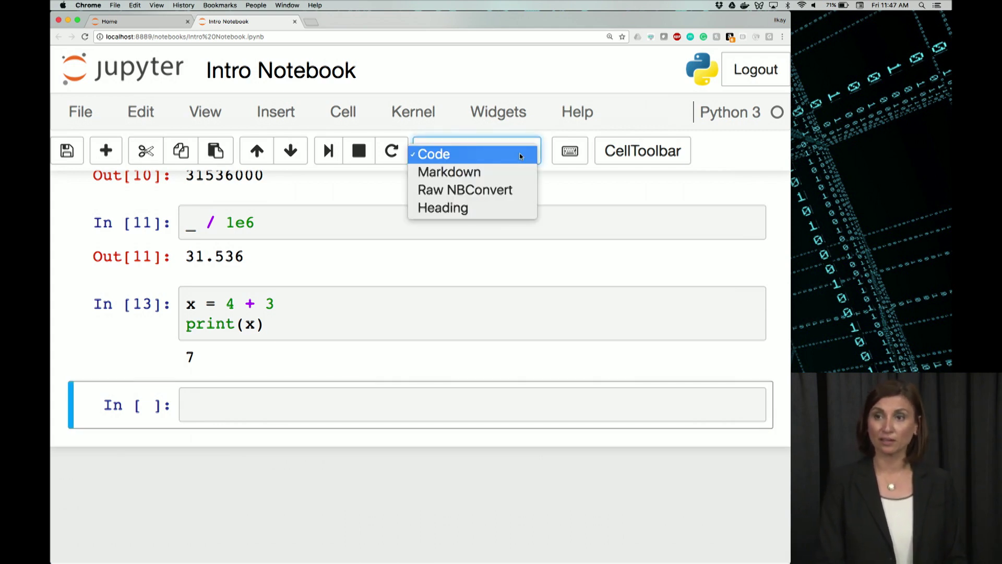
click(469, 173)
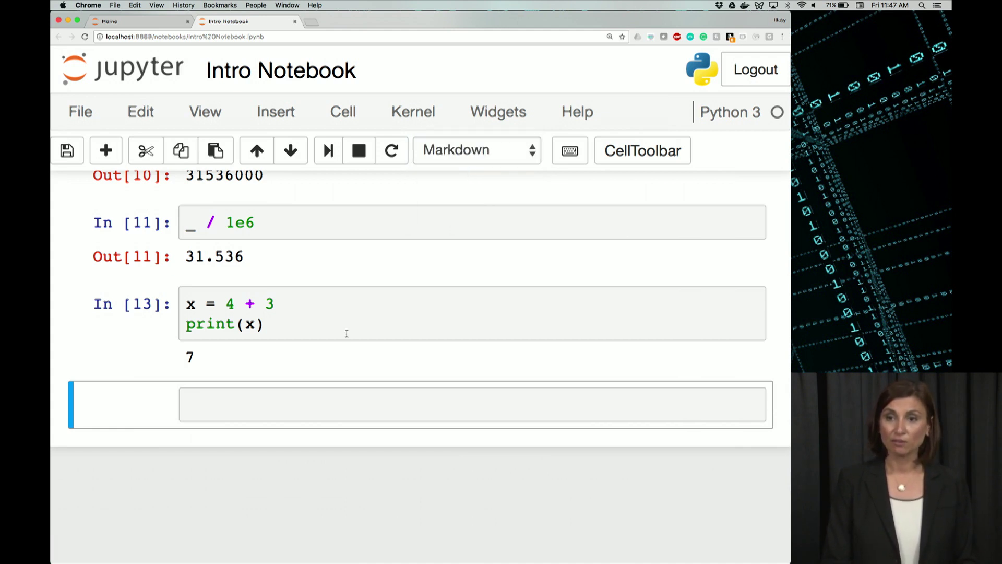
click(251, 413)
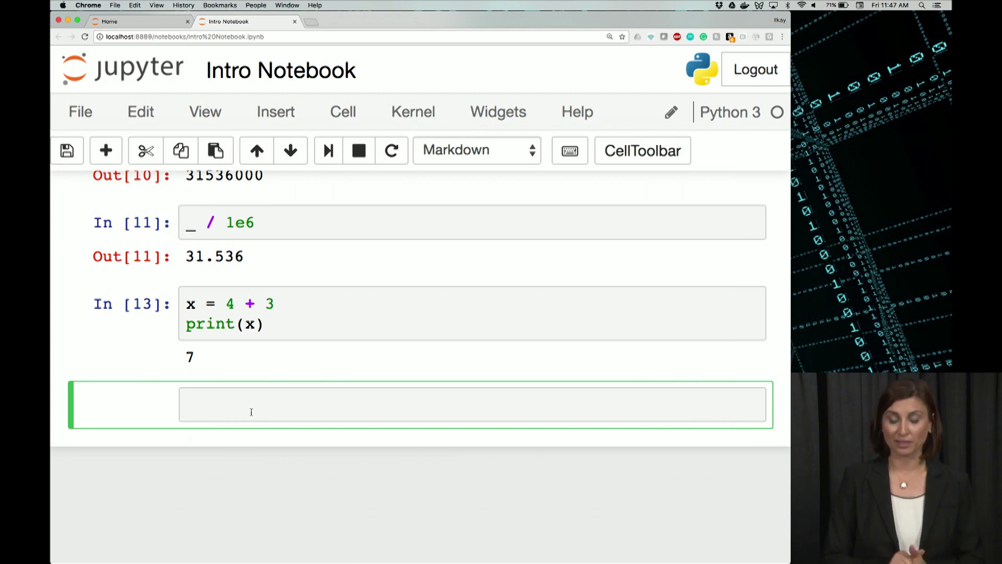
text(hi)
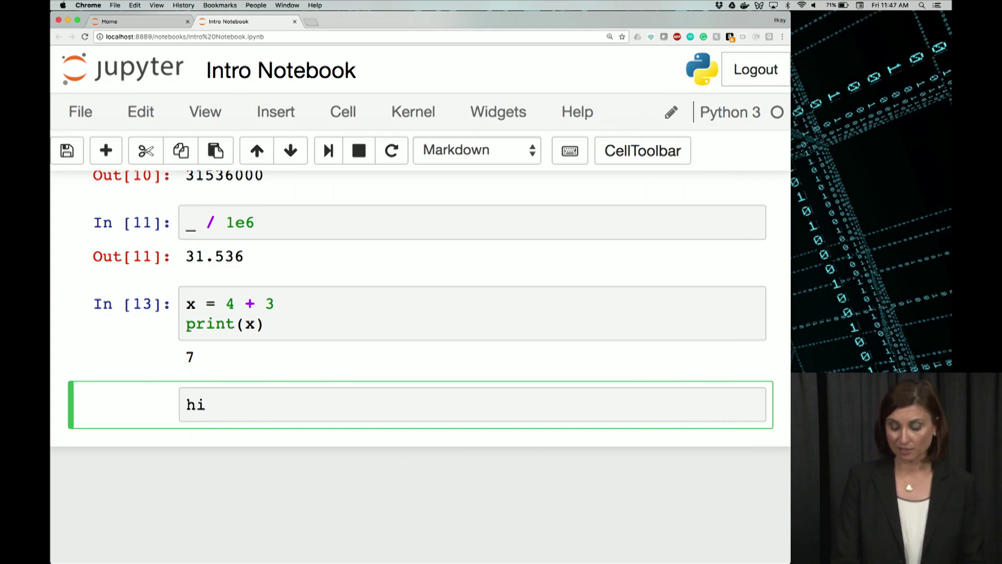
Step: Render the 'hi' text, reopen the cell, and save the notebook
key(shift+Return)
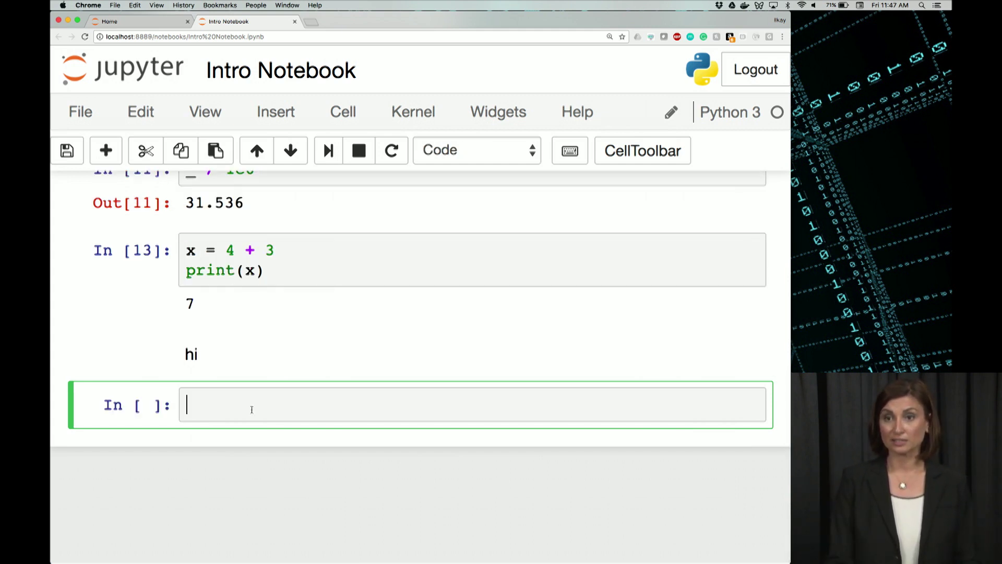
double_click(200, 354)
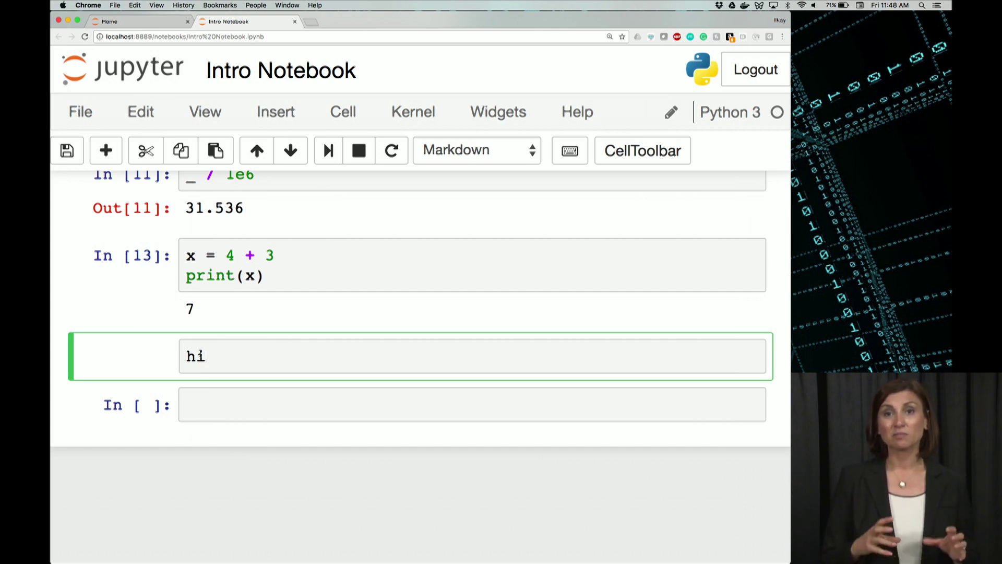
key(super+s)
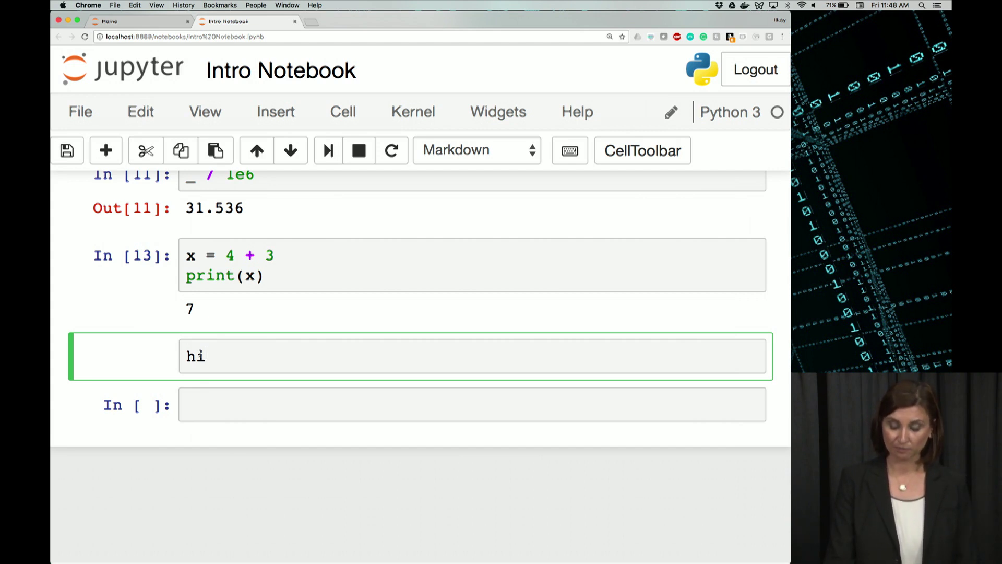
Step: Replace 'hi' with 'Hi!' plus bullets One fish, Two fish, Red fish, Blue fish, and render
key(BackSpace)
key(BackSpace)
text(Hi)
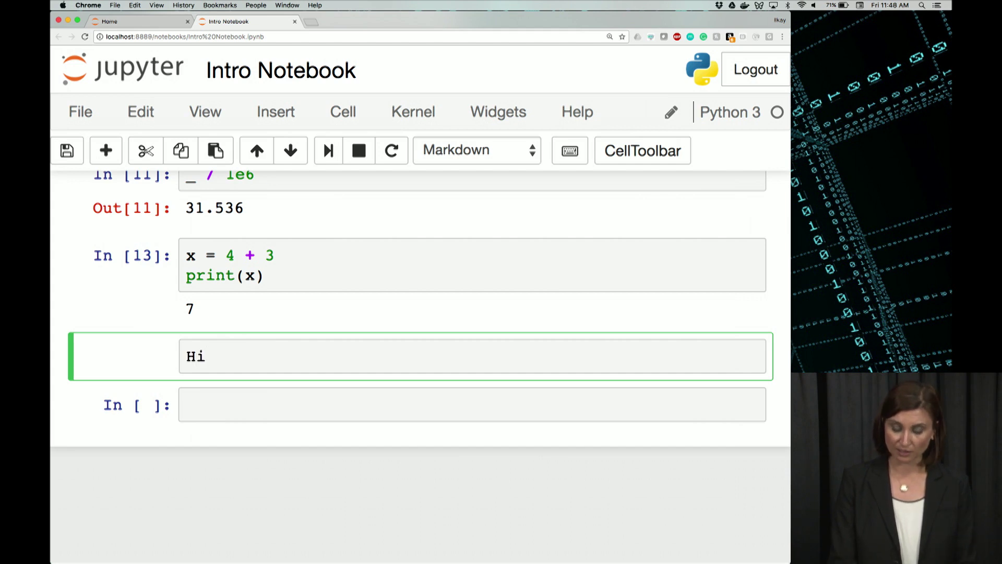
text(:)
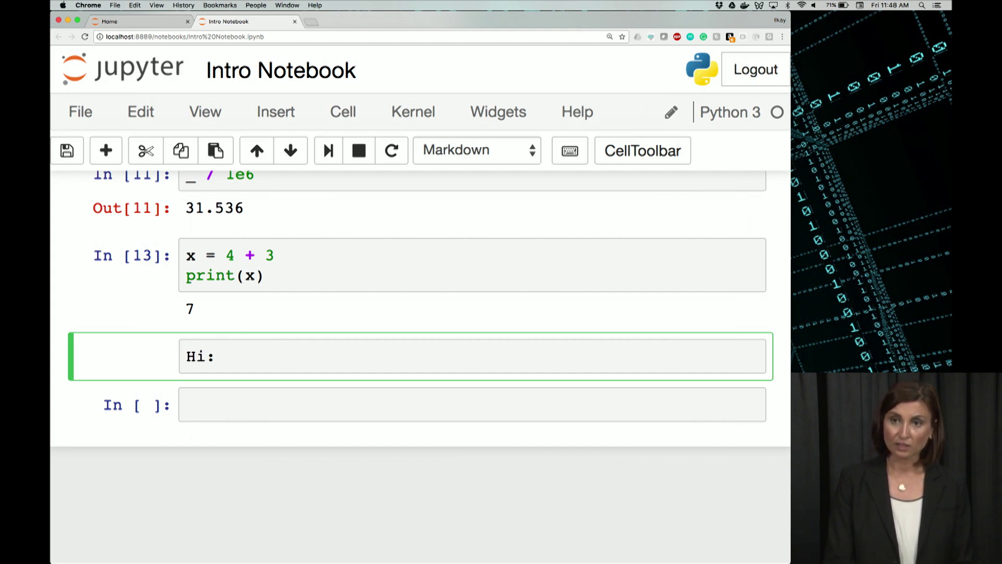
key(BackSpace)
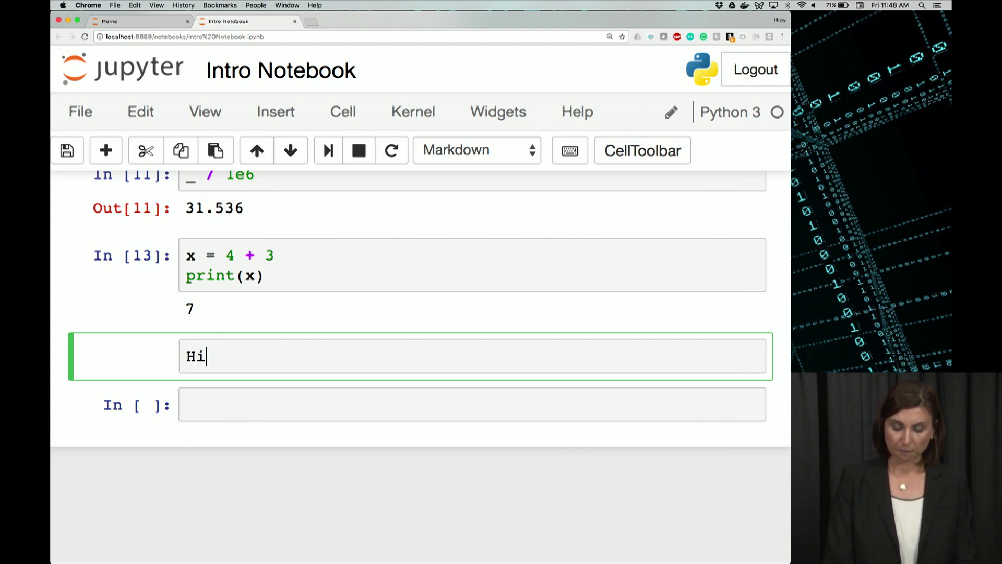
text(!)
key(Return)
key(Return)
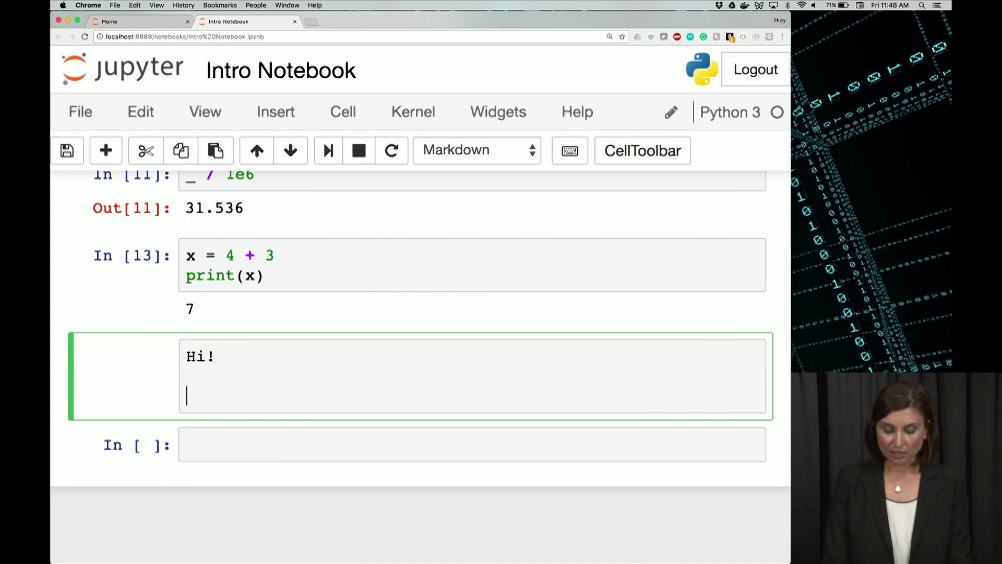
text(#)
key(BackSpace)
text(*)
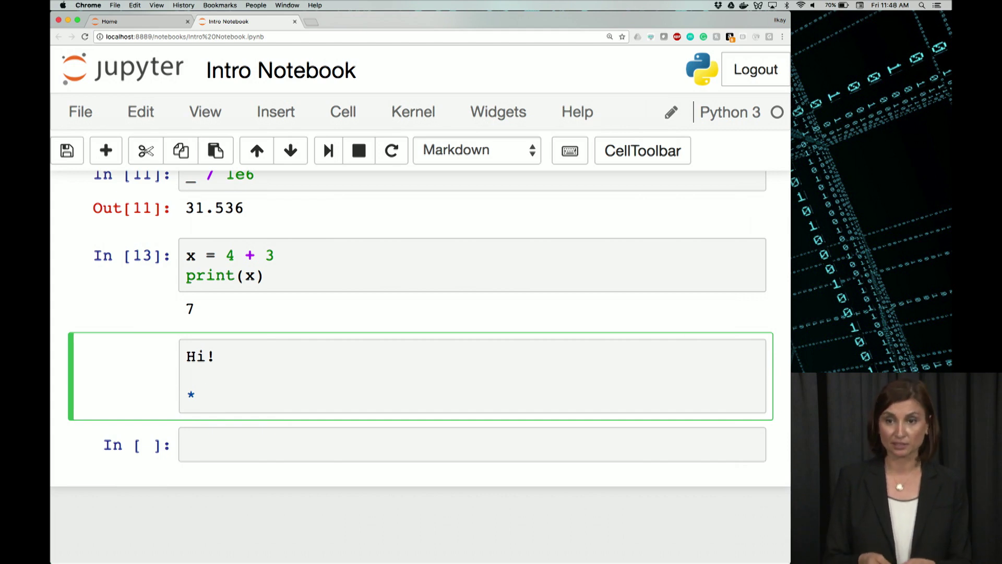
text(One f)
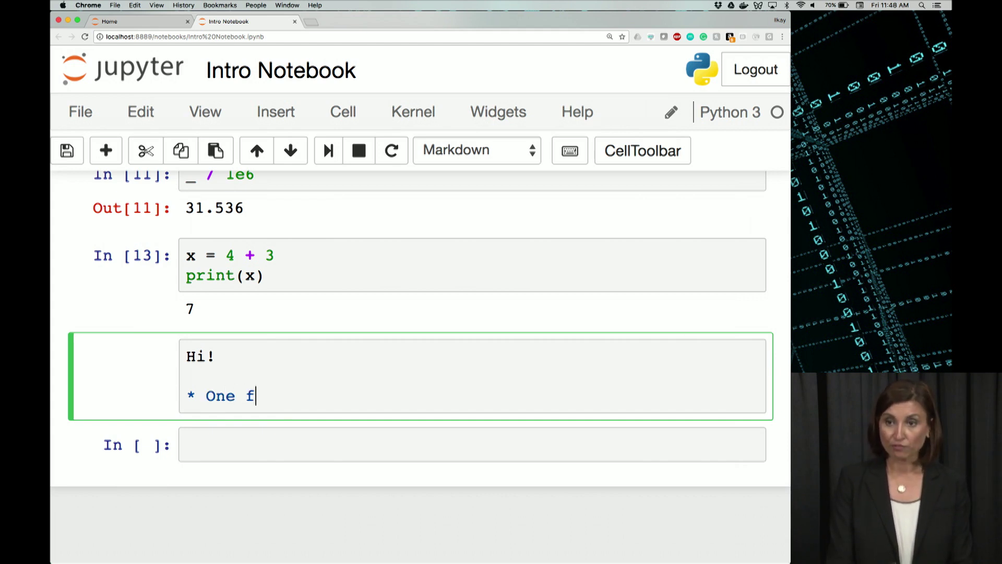
text(ish)
key(Return)
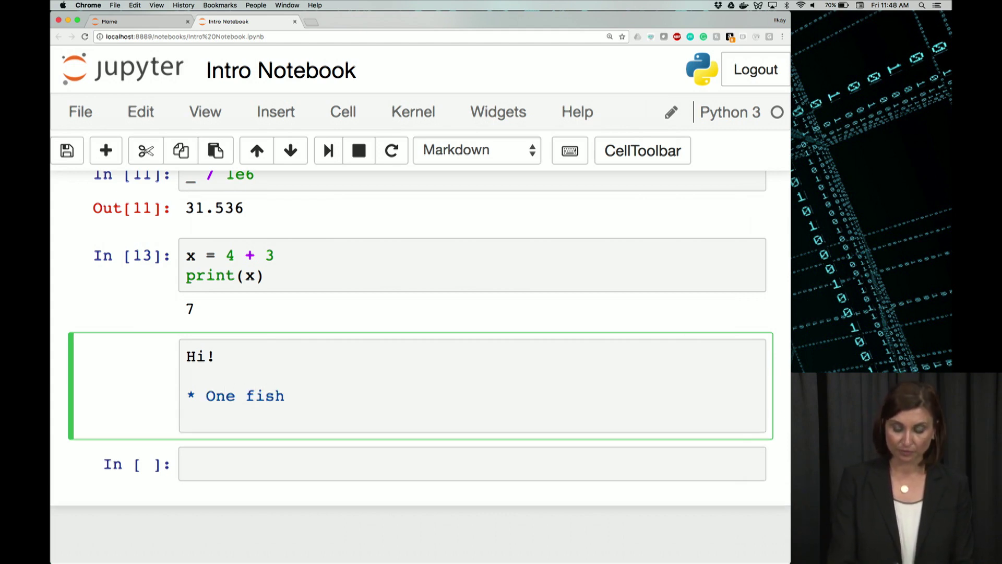
text(* Two d)
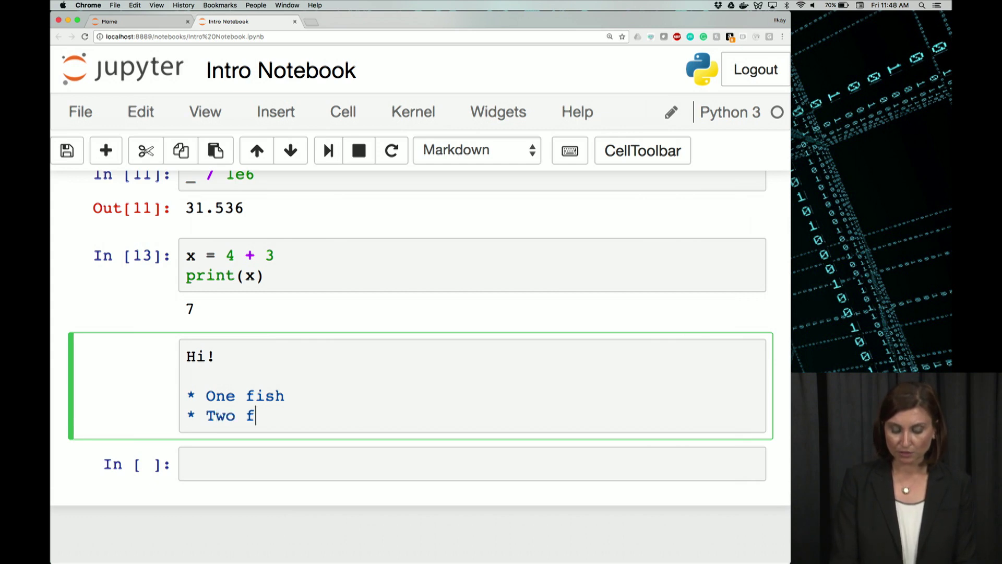
text(ish)
key(Return)
text(* R)
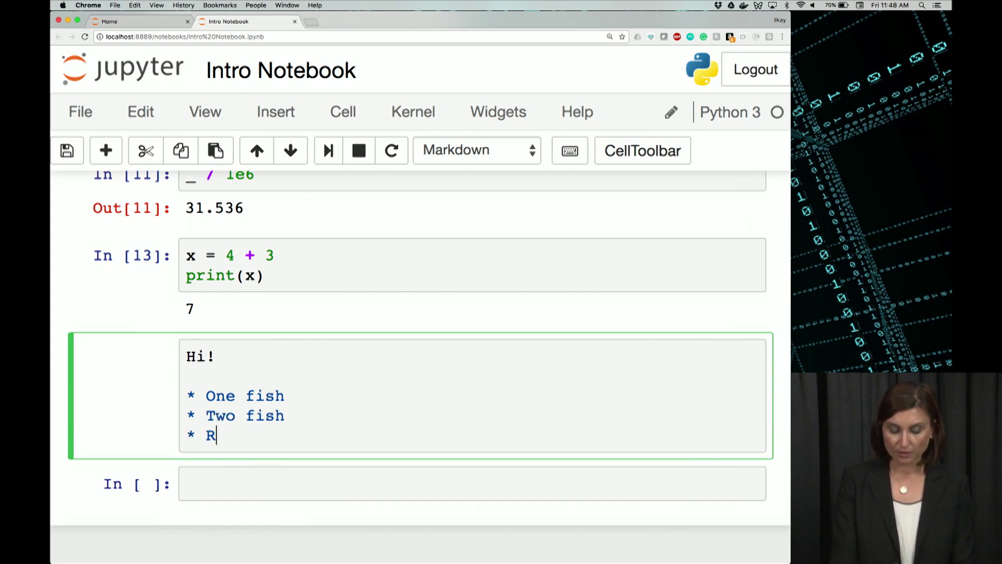
text(ed fish)
key(Return)
text(* Blue fi)
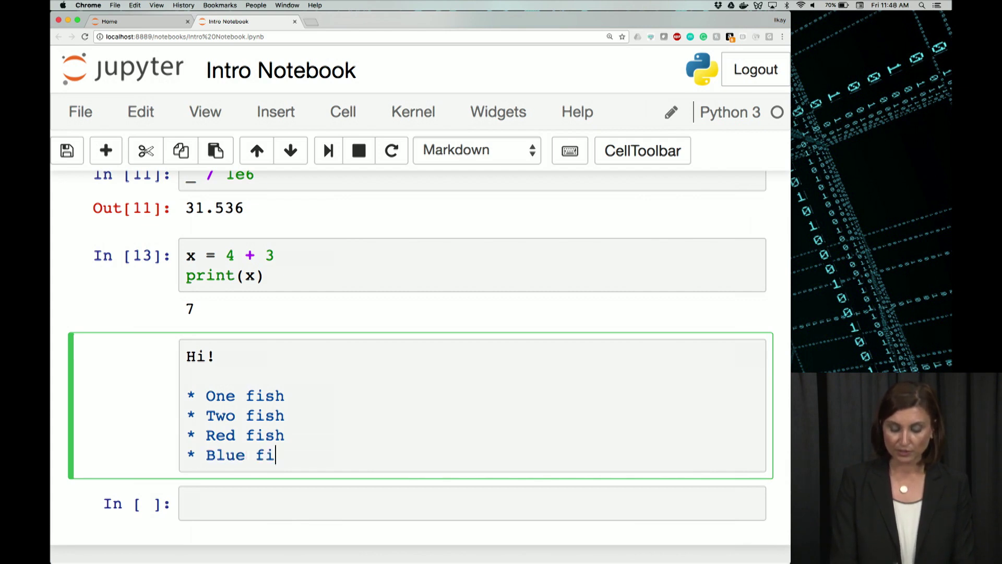
text(sh)
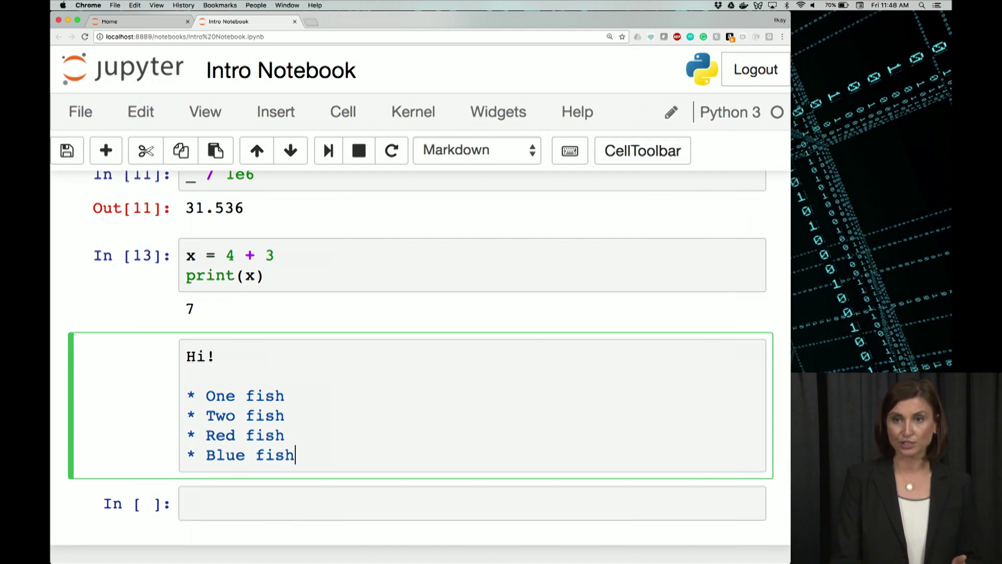
key(shift+Return)
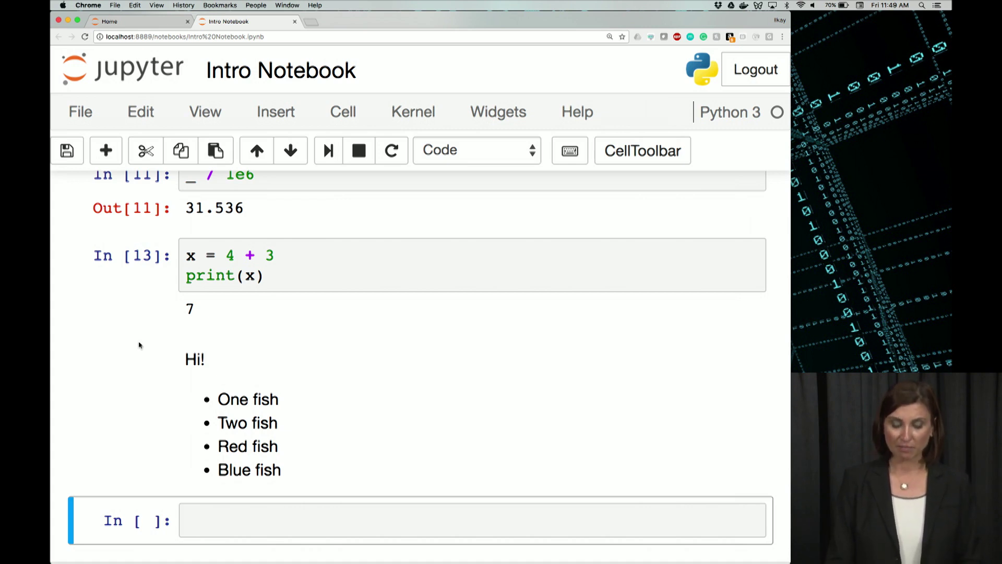
Step: Insert the heading '## This is heading 2.' above the Hi! line
click(298, 343)
double_click(254, 358)
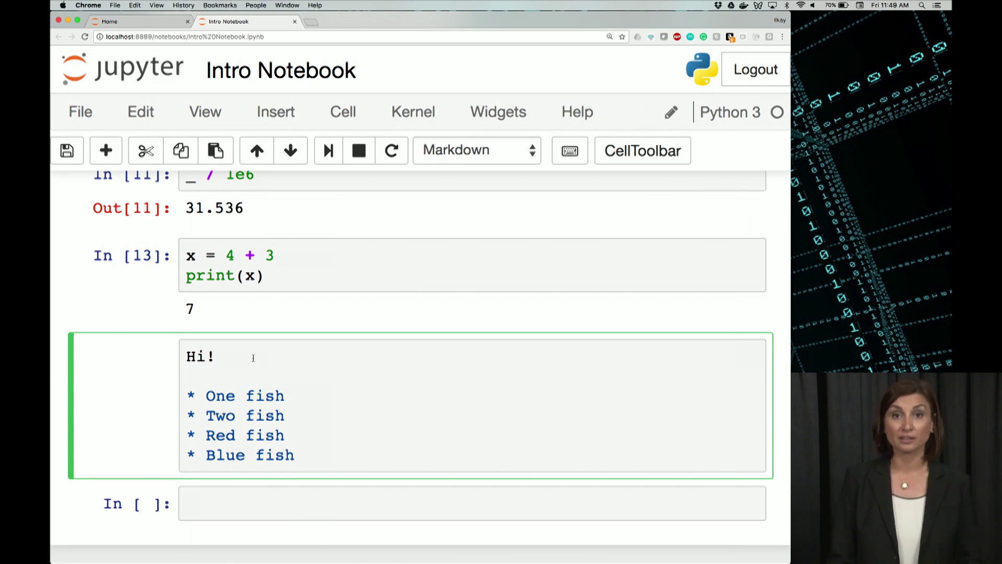
key(Left)
key(Left)
key(Left)
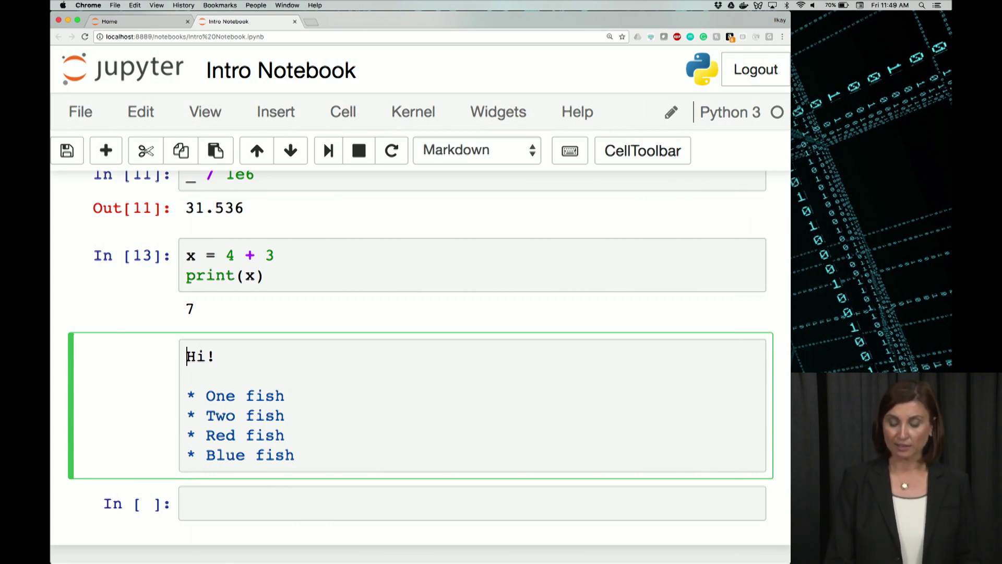
key(Return)
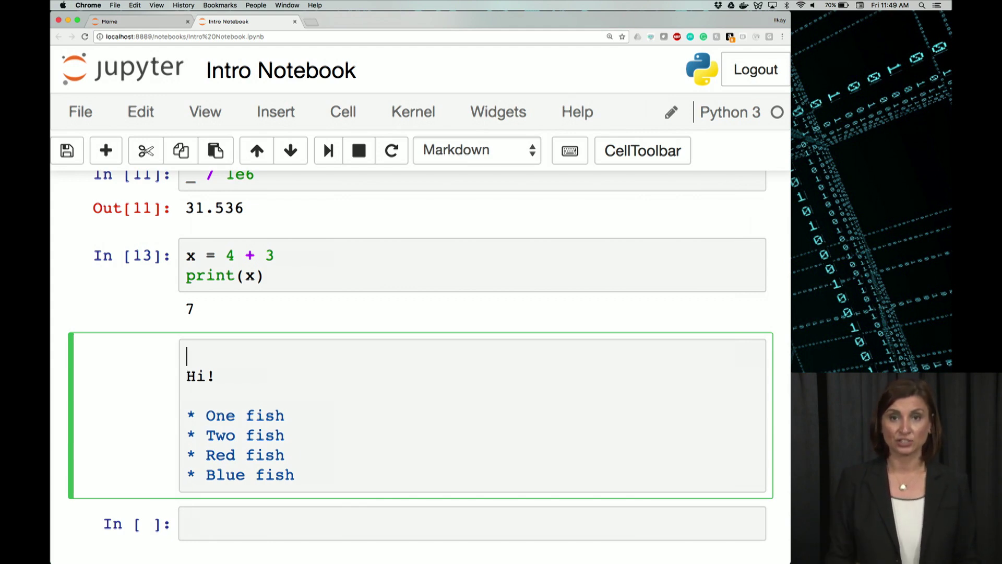
text(# )
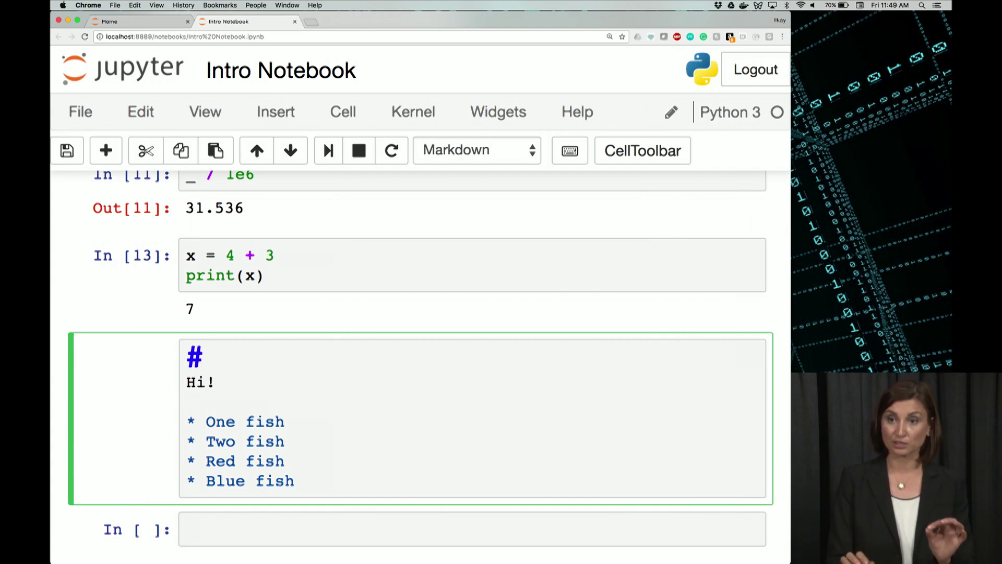
text(This is )
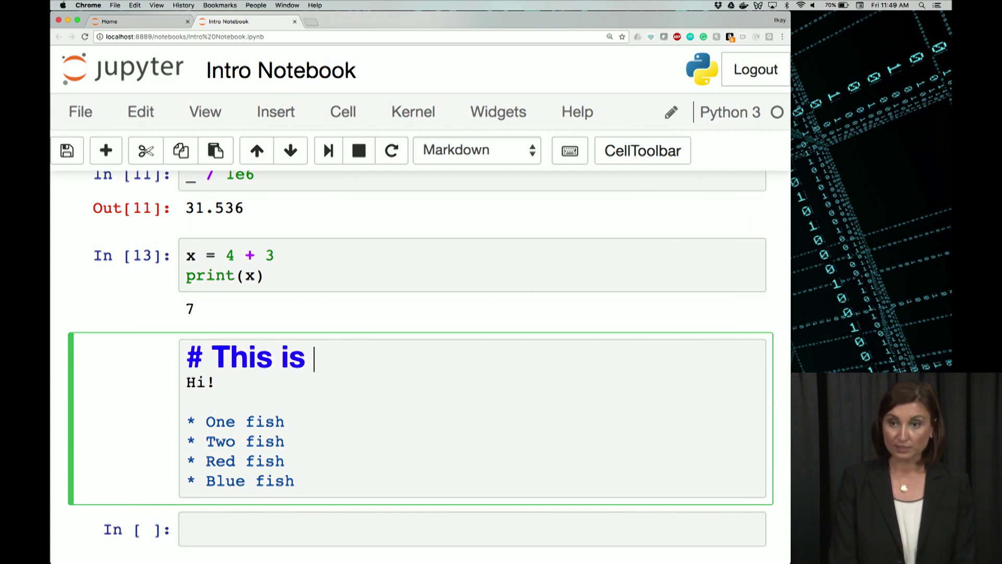
text(a markdown)
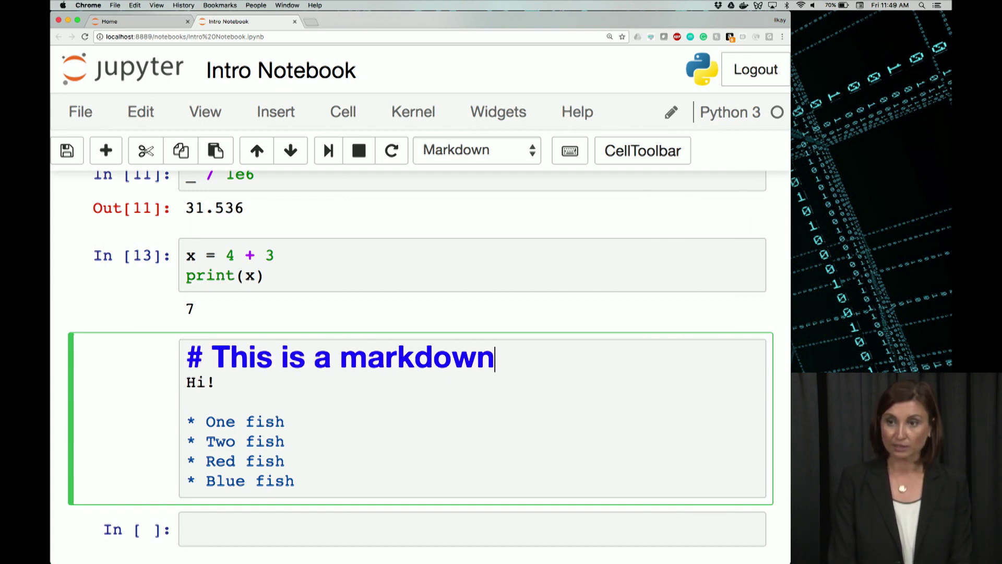
text( d)
key(BackSpace)
text(cell.)
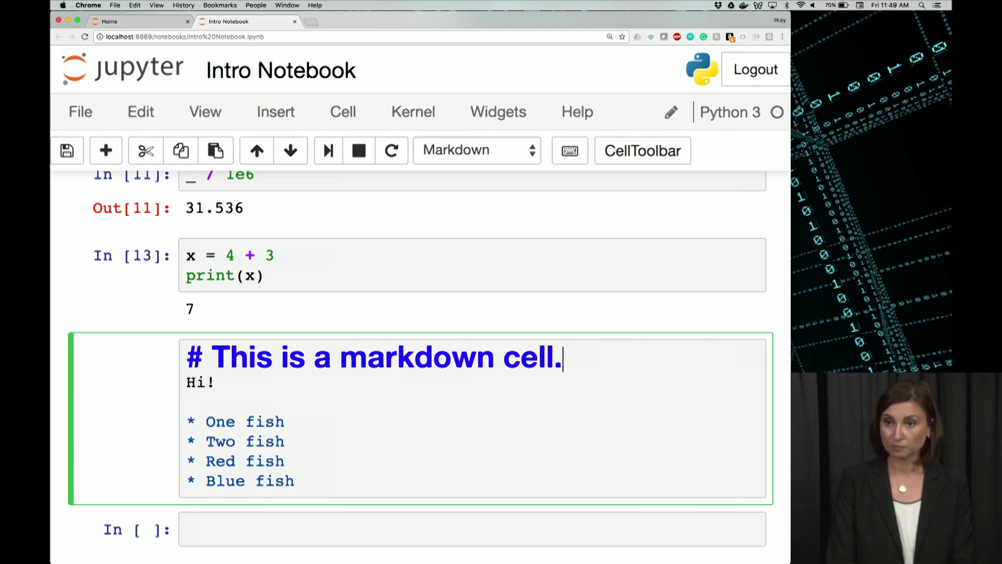
key(Return)
key(Return)
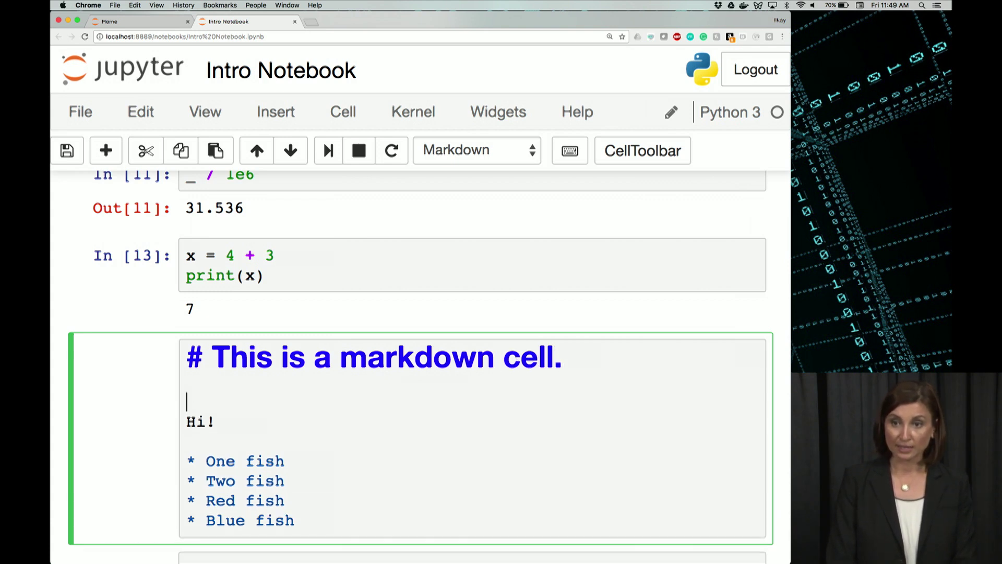
text(#)
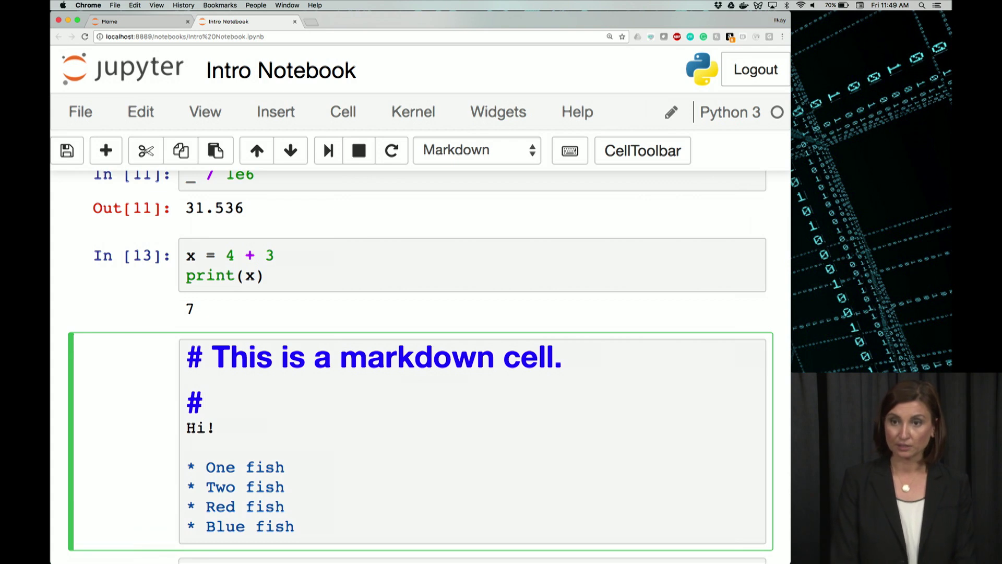
text(#)
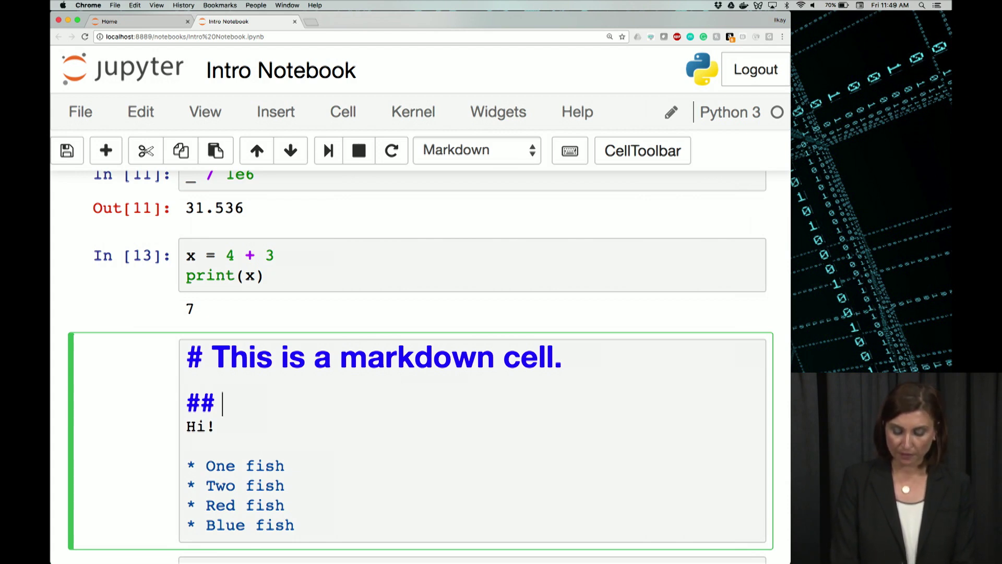
text( This is )
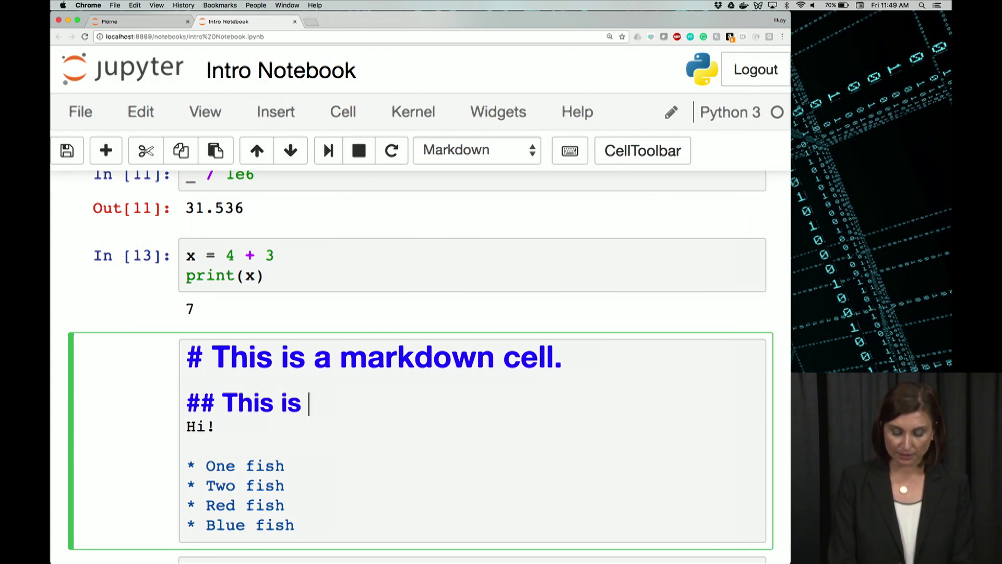
text(hedading 2.)
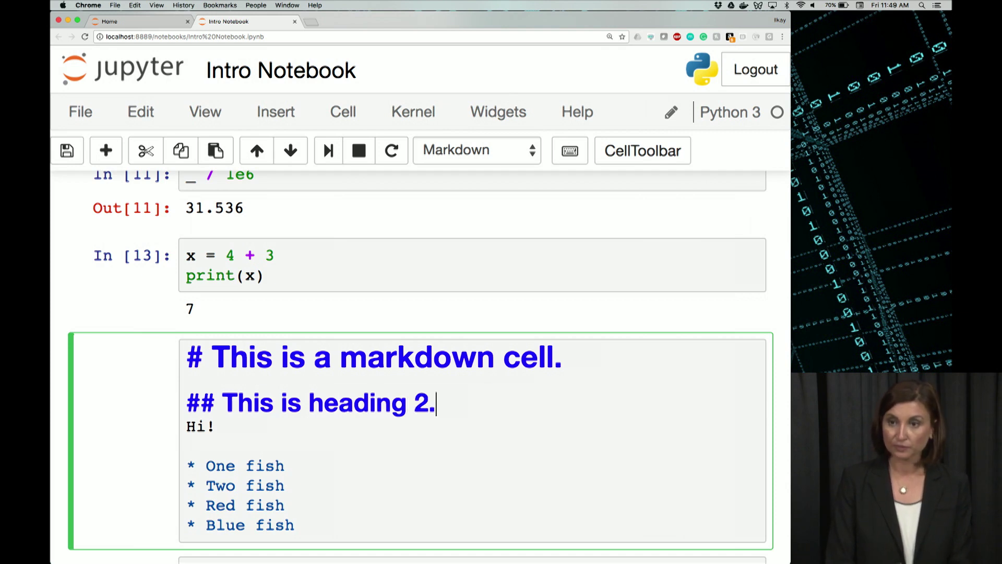
Step: Render the cell, then add '### This is heading 3.' below the level-2 heading
key(Return)
key(shift+Return)
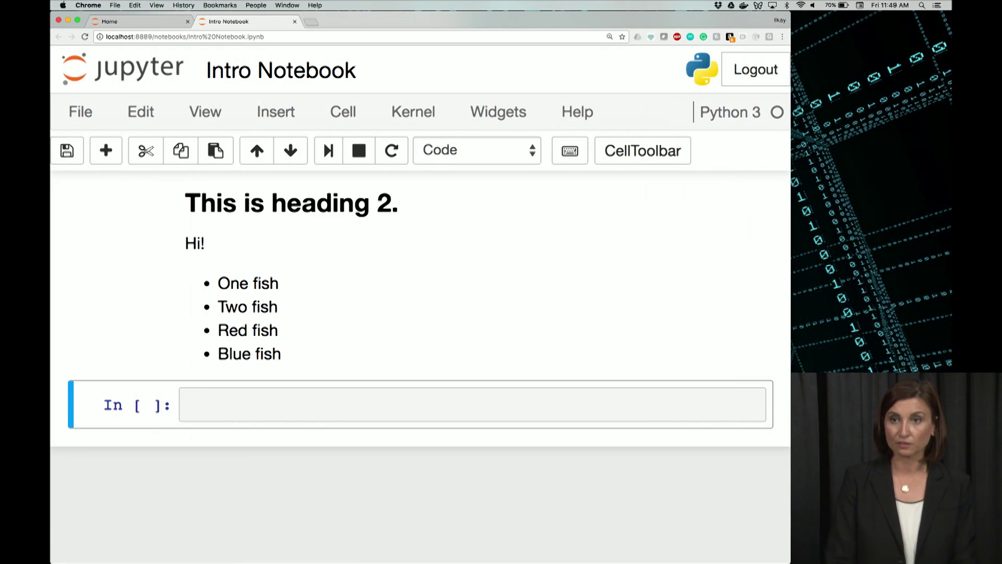
double_click(332, 325)
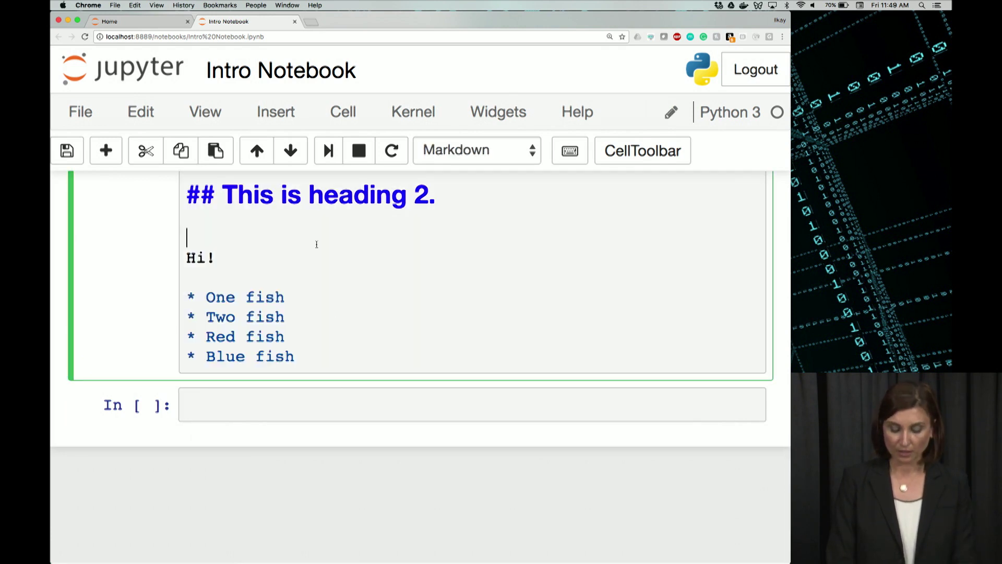
text(#)
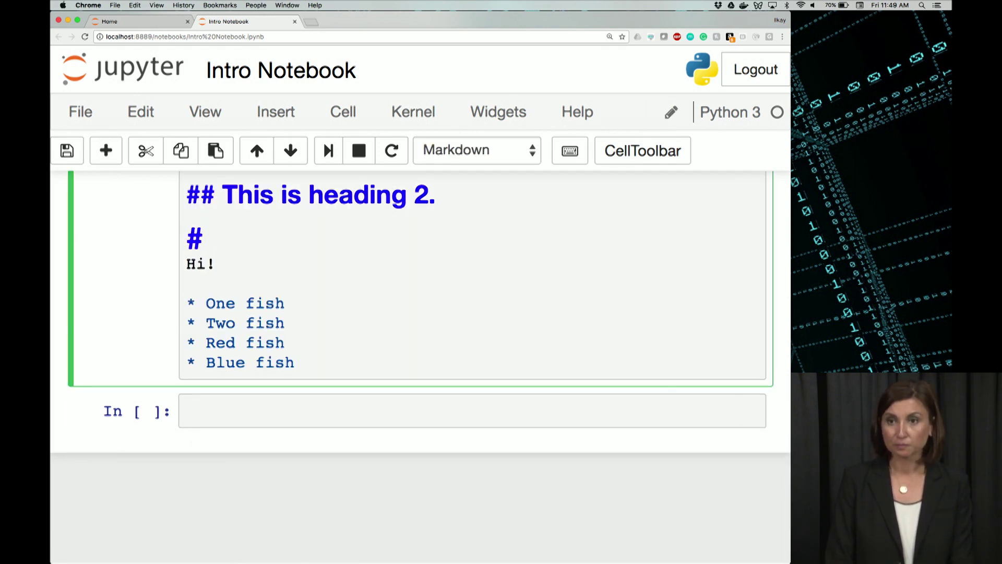
text(## This is )
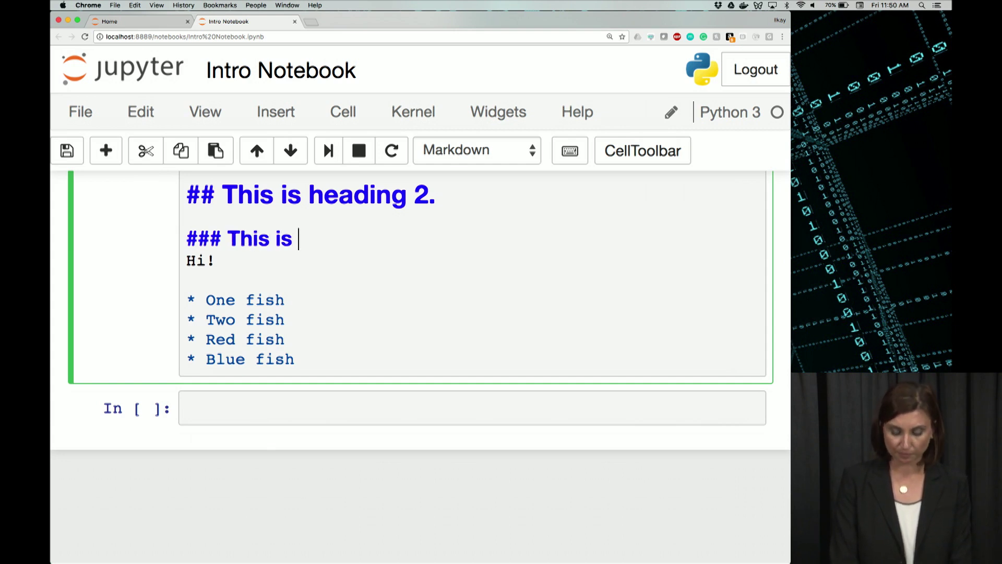
text(heading 3.)
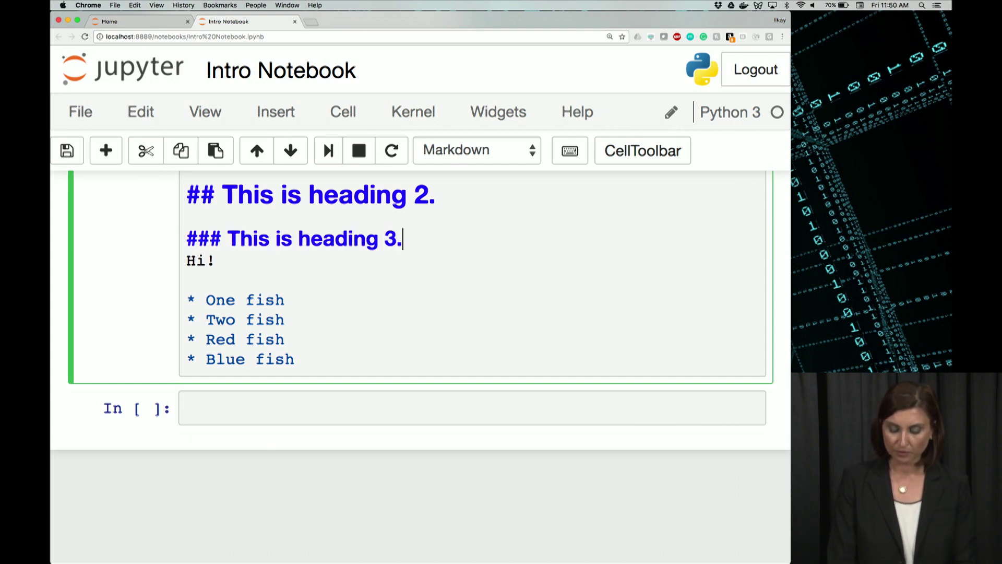
key(Return)
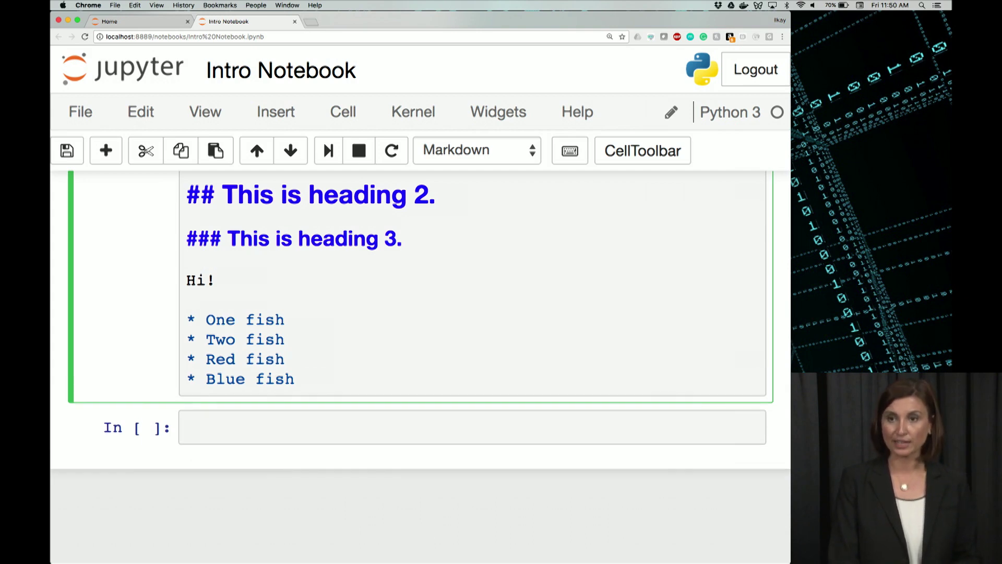
Step: Add a '**example text**' line below the fish list, render it, and reopen the cell
key(shift+Return)
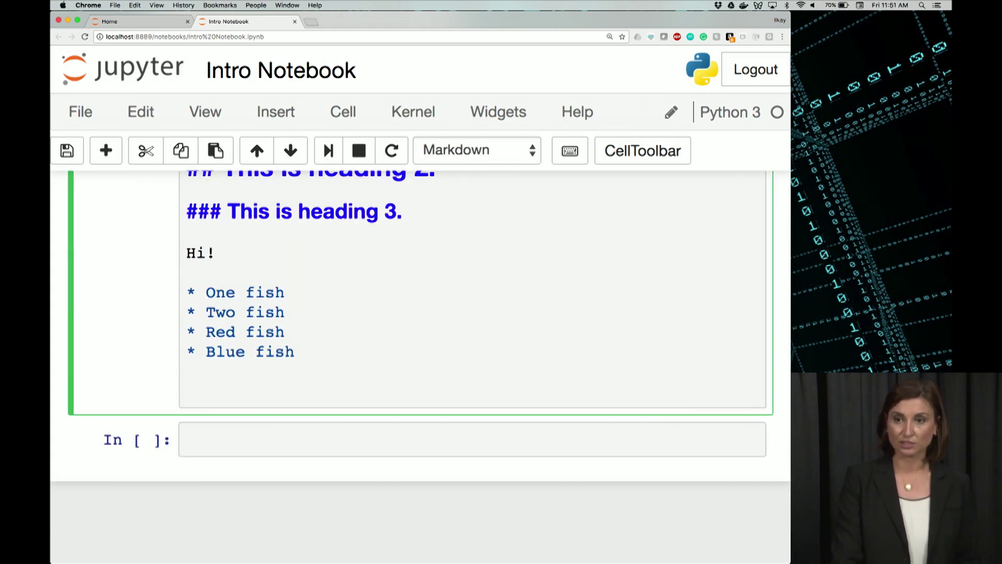
text(**example)
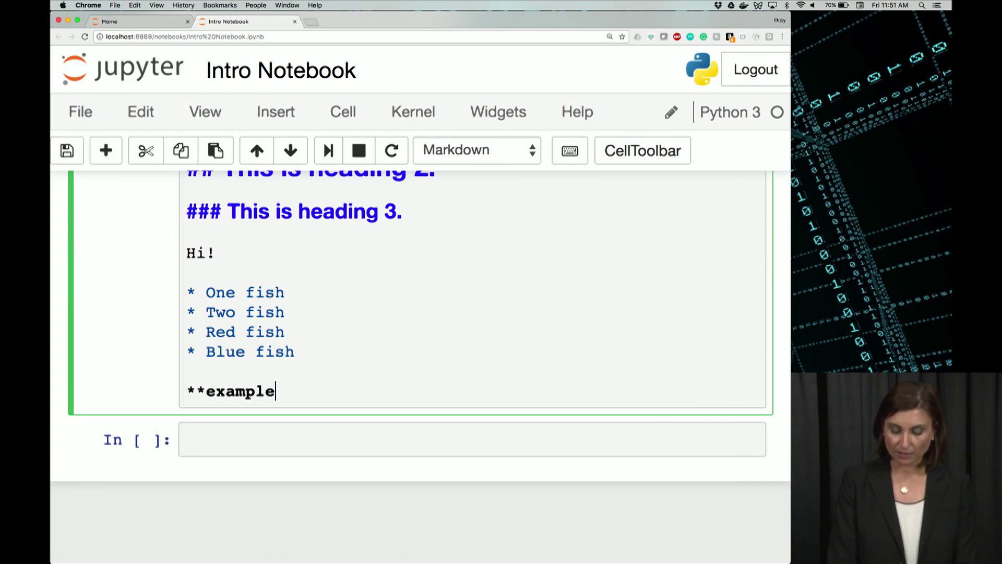
text( text**)
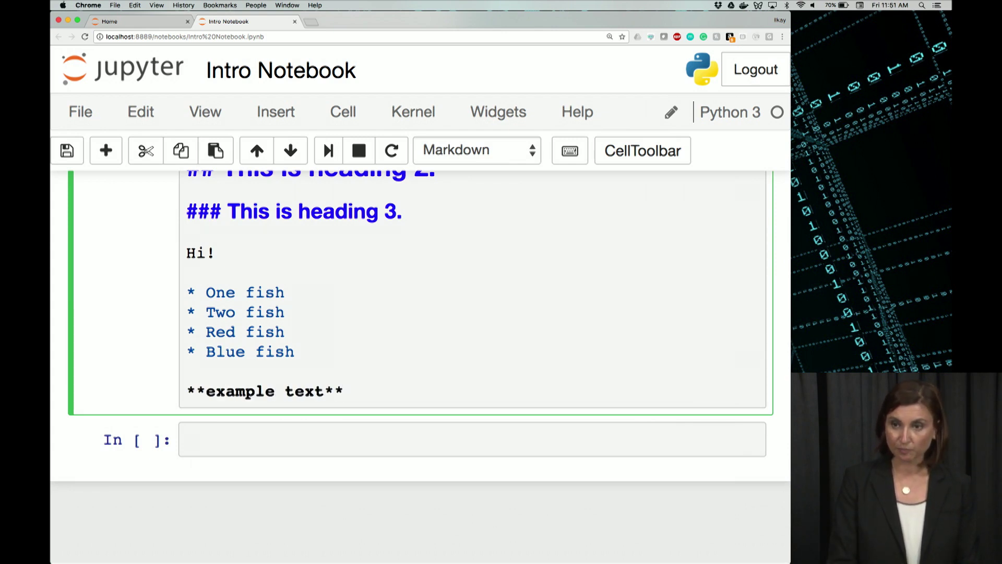
key(shift+Return)
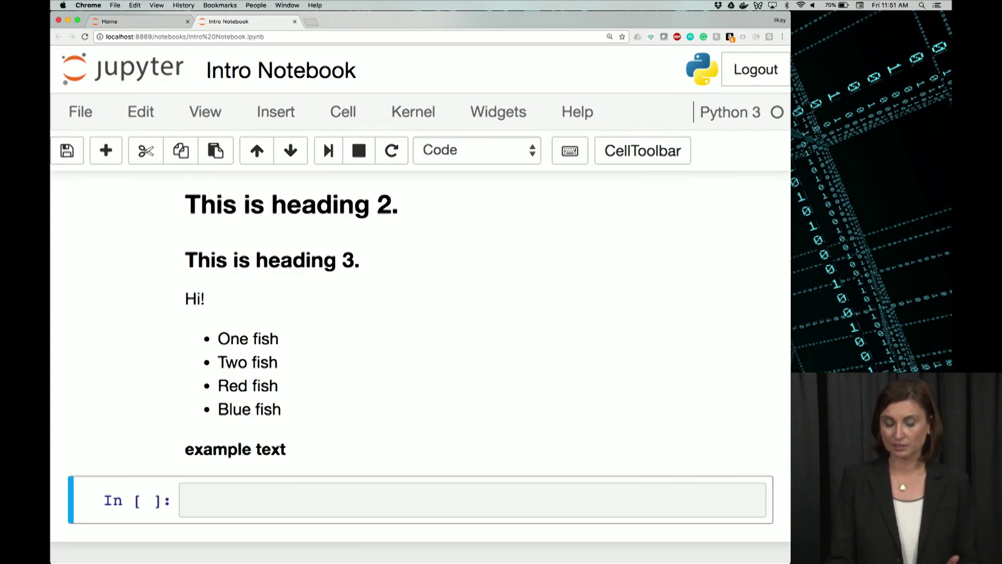
key(Up)
key(Return)
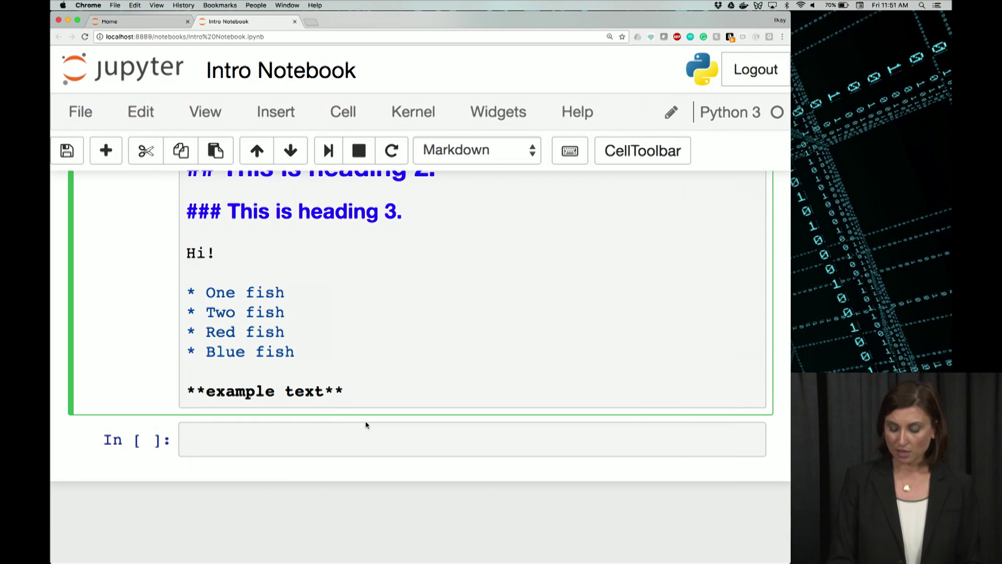
key(Return)
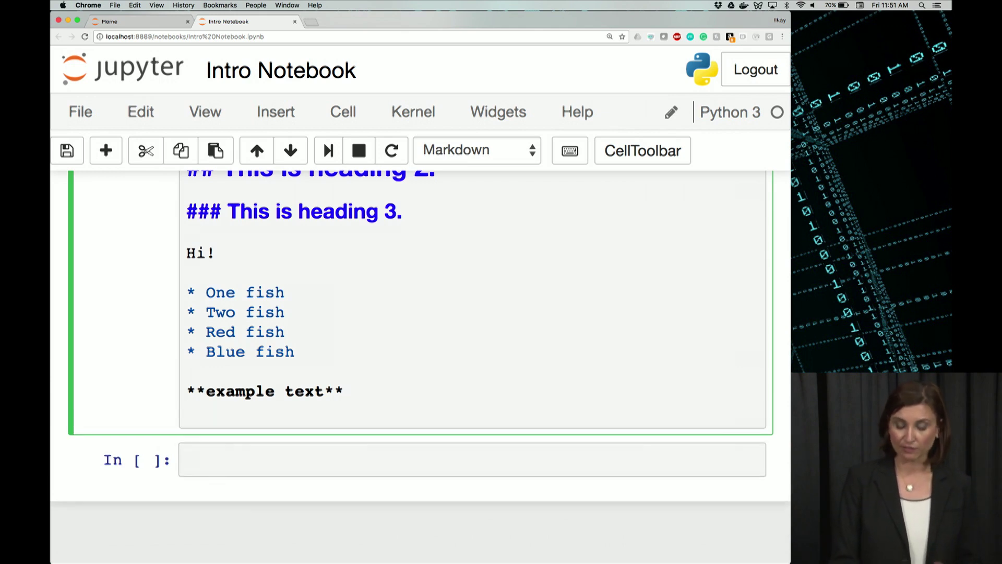
Step: Type '*example text*' on a new line below the bold text and render the cell
key(Return)
text(*)
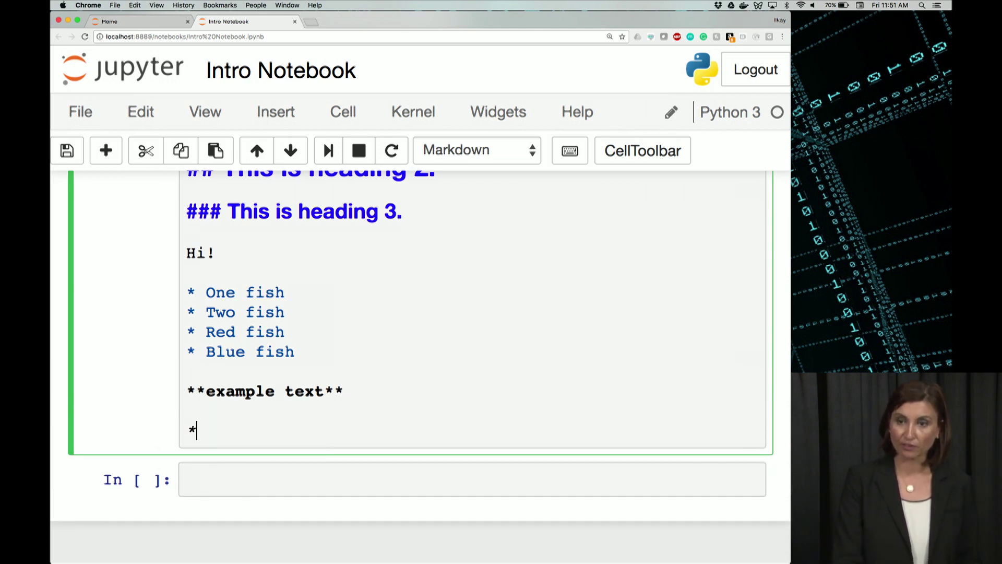
text(examp[le )
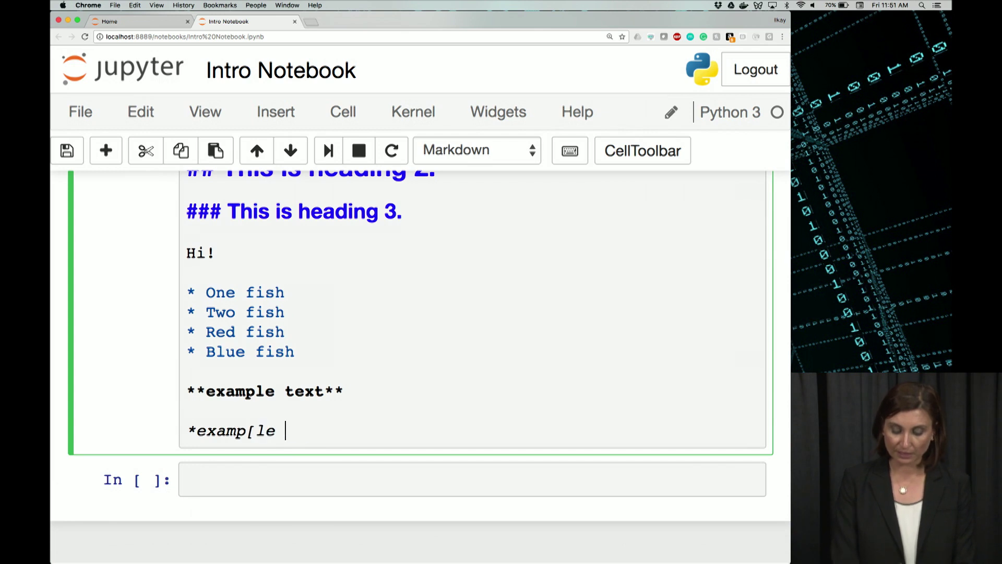
text(text)
key(BackSpace)
key(BackSpace)
key(BackSpace)
key(BackSpace)
key(BackSpace)
key(BackSpace)
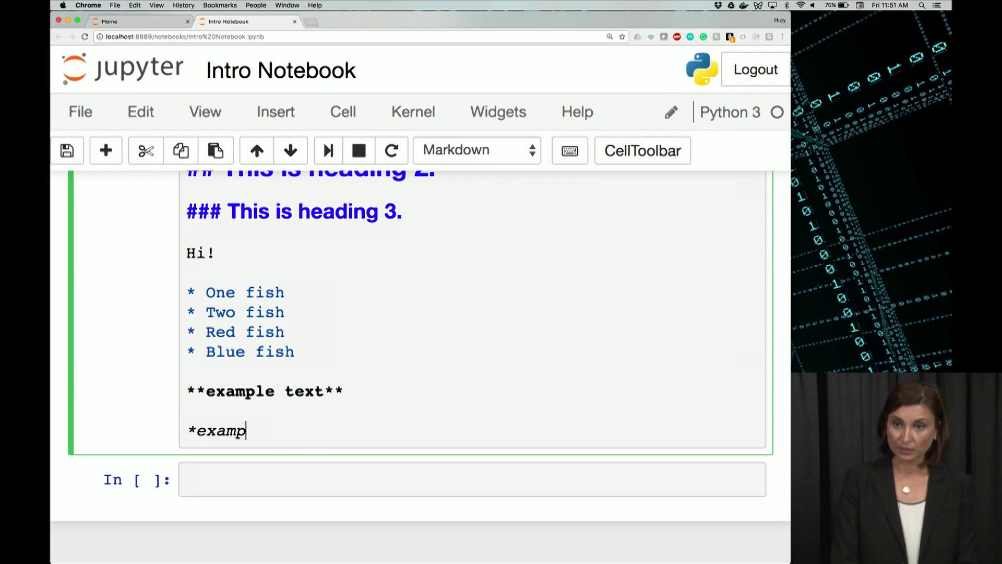
key(BackSpace)
text(p[le)
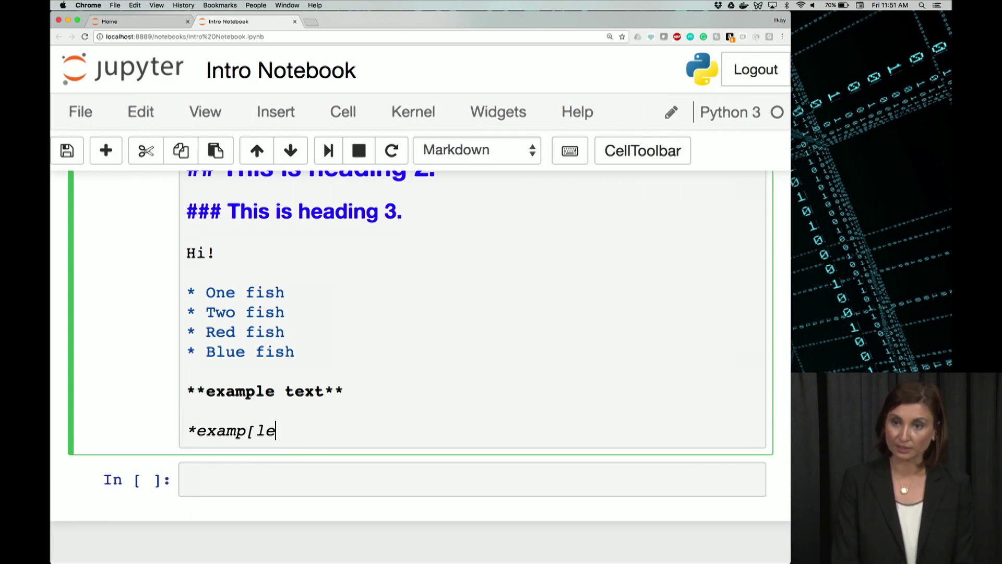
key(BackSpace)
key(BackSpace)
key(BackSpace)
text(le t)
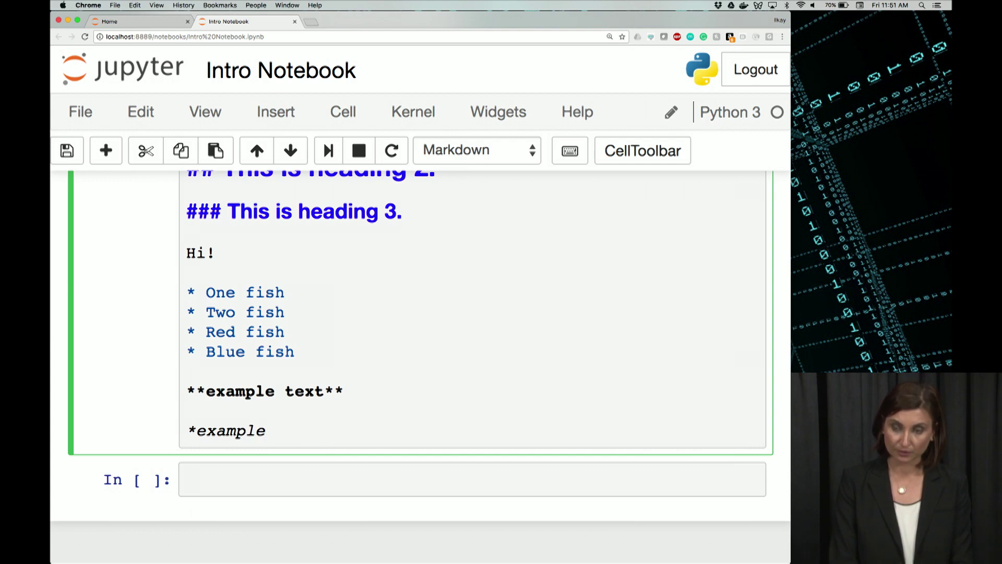
text(ext)
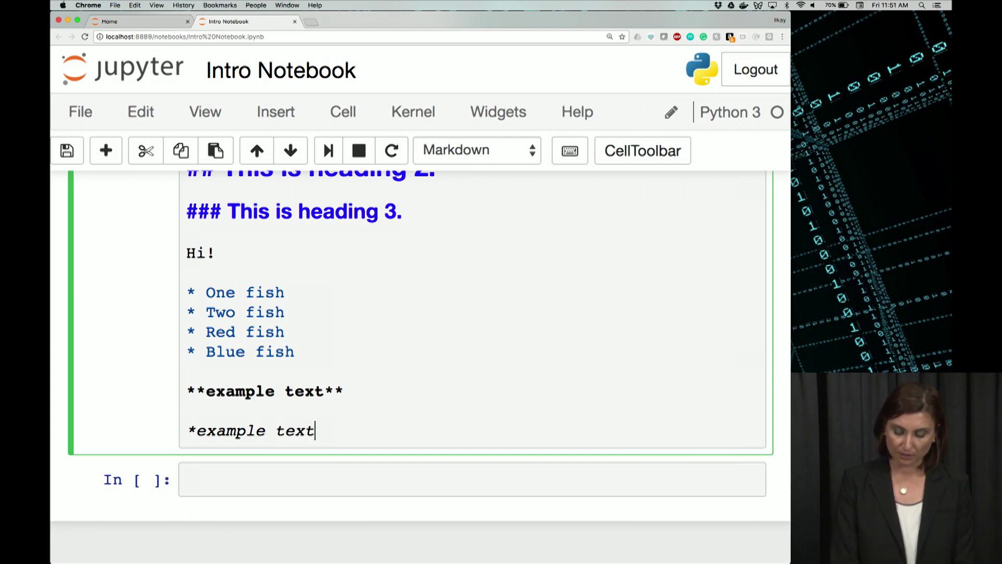
text(*)
key(shift+Return)
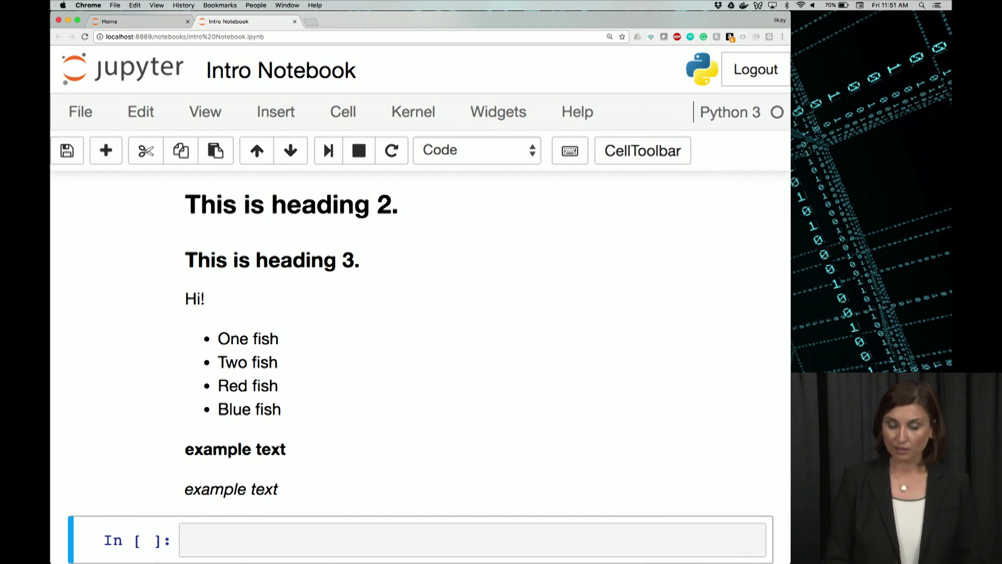
double_click(397, 418)
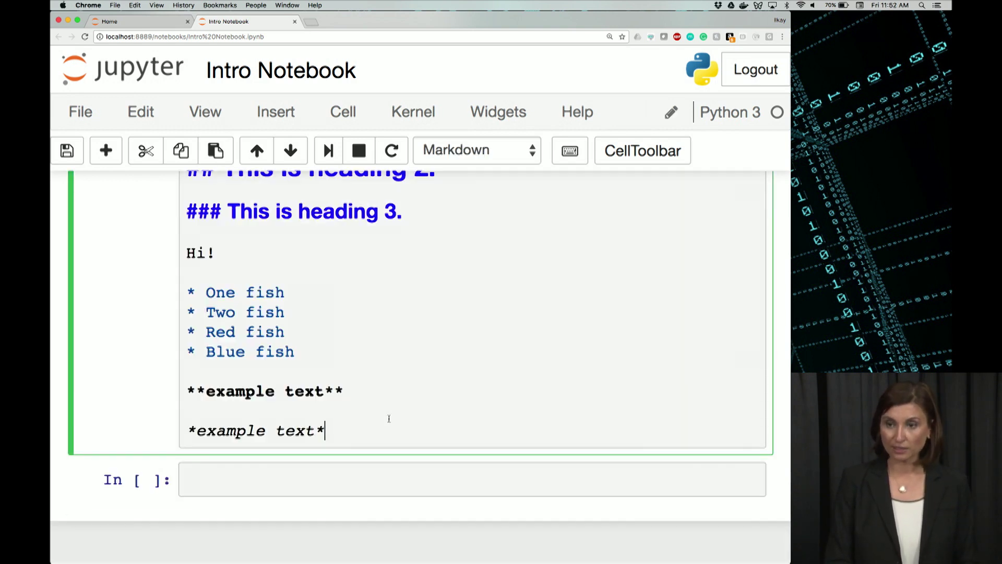
key(Return)
key(Return)
text(http)
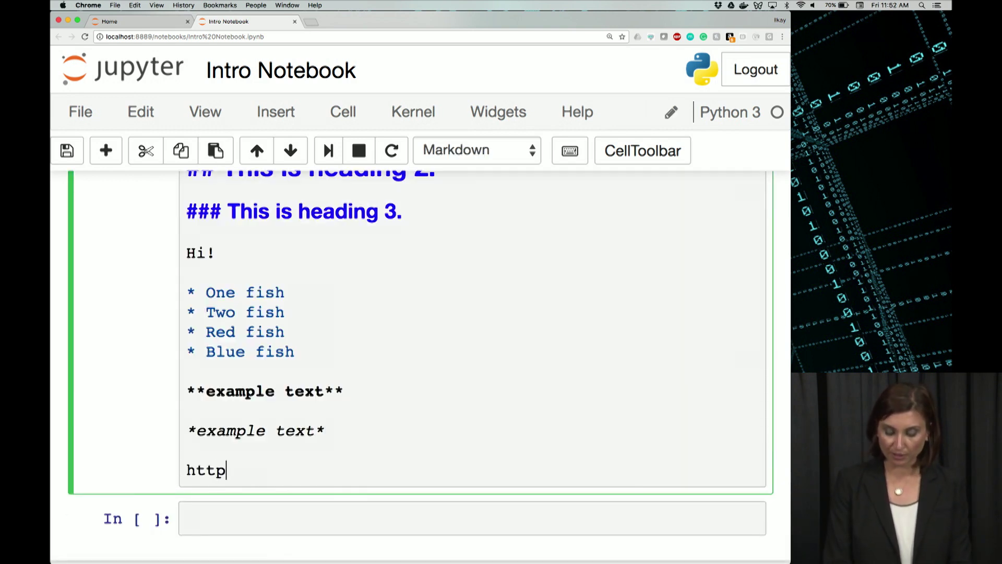
text(://googl)
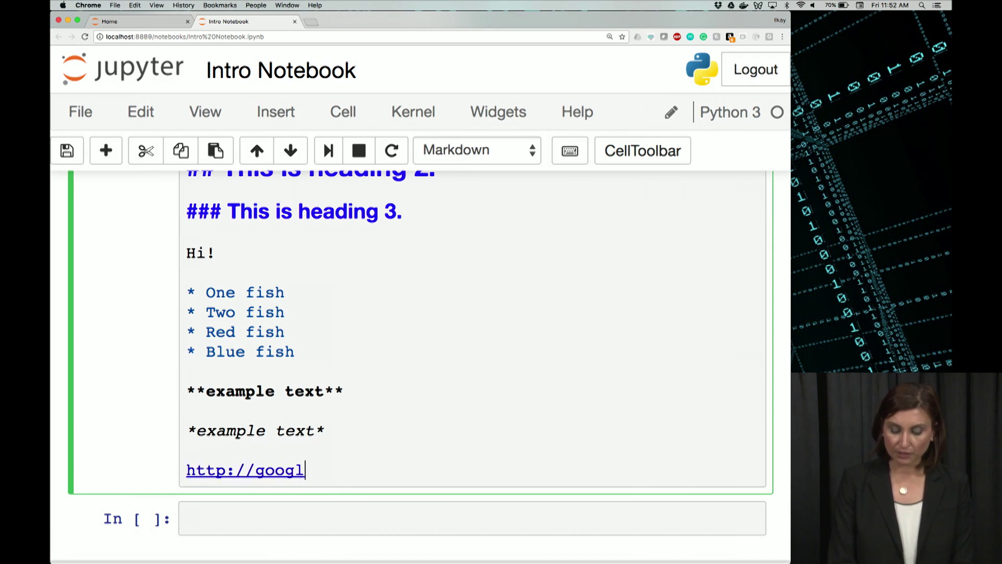
text(e.com)
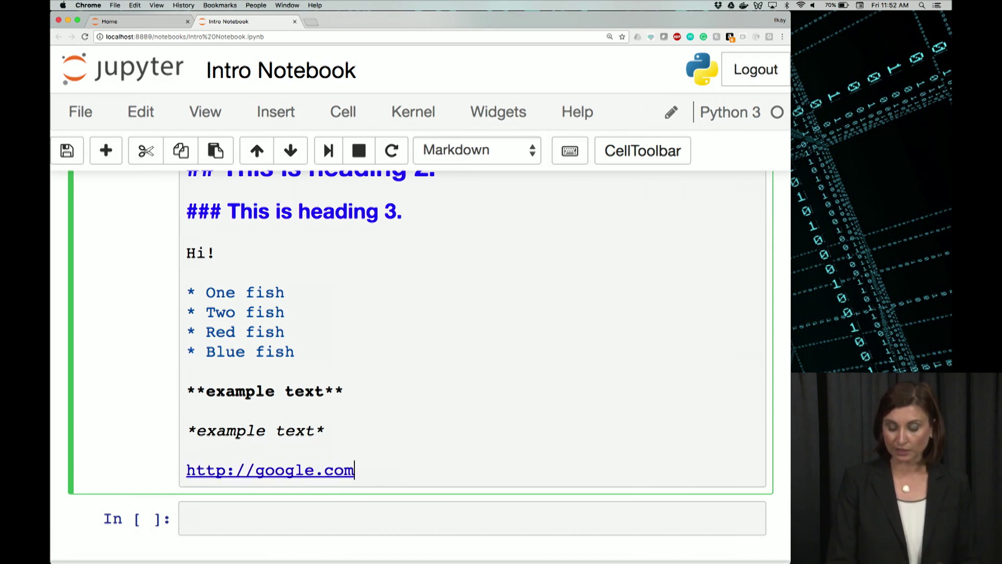
key(ctrl+s)
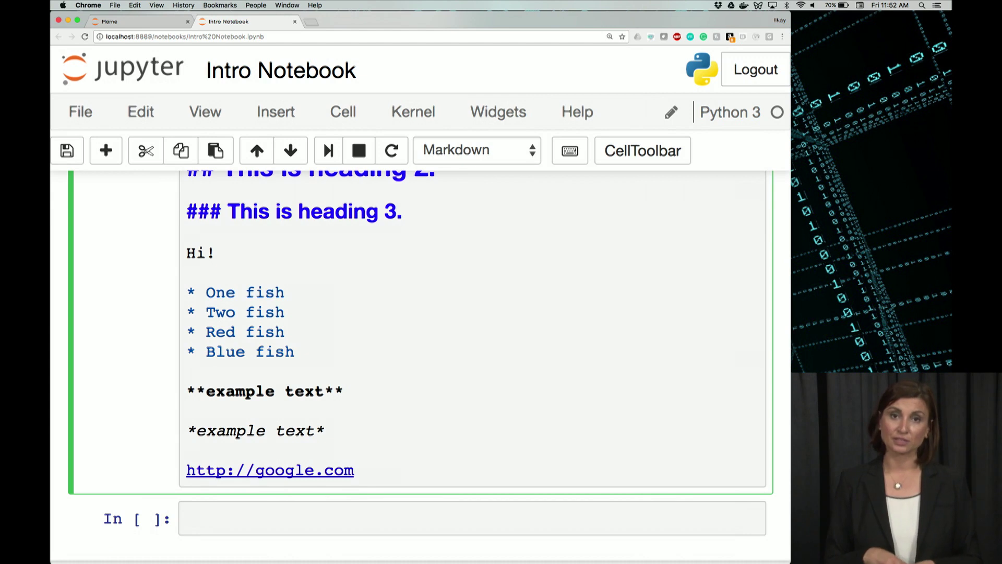
key(shift+Return)
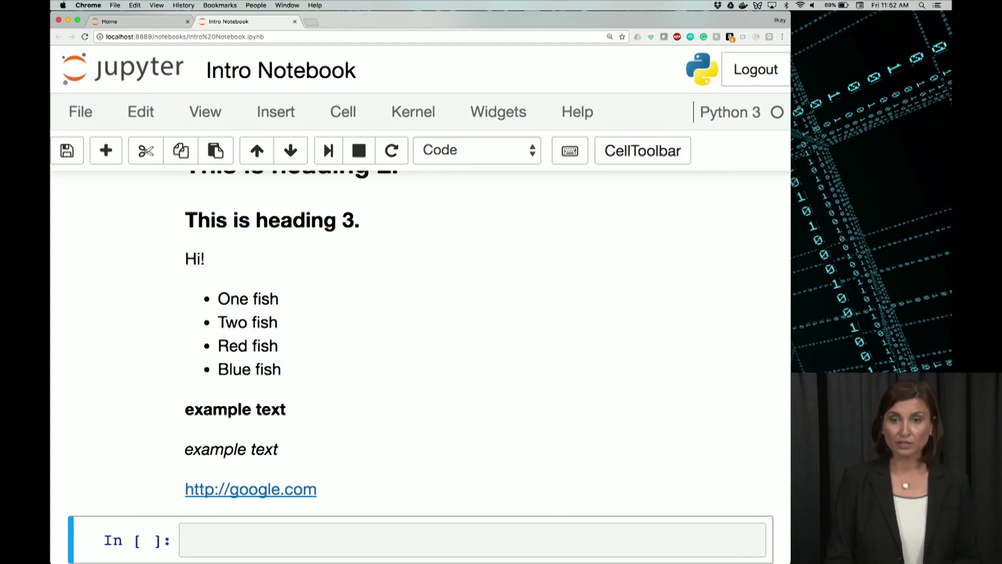
scroll(392, 423, down, 3)
Step: Switch the empty cell under the google.com link to Markdown and start editing it
click(420, 471)
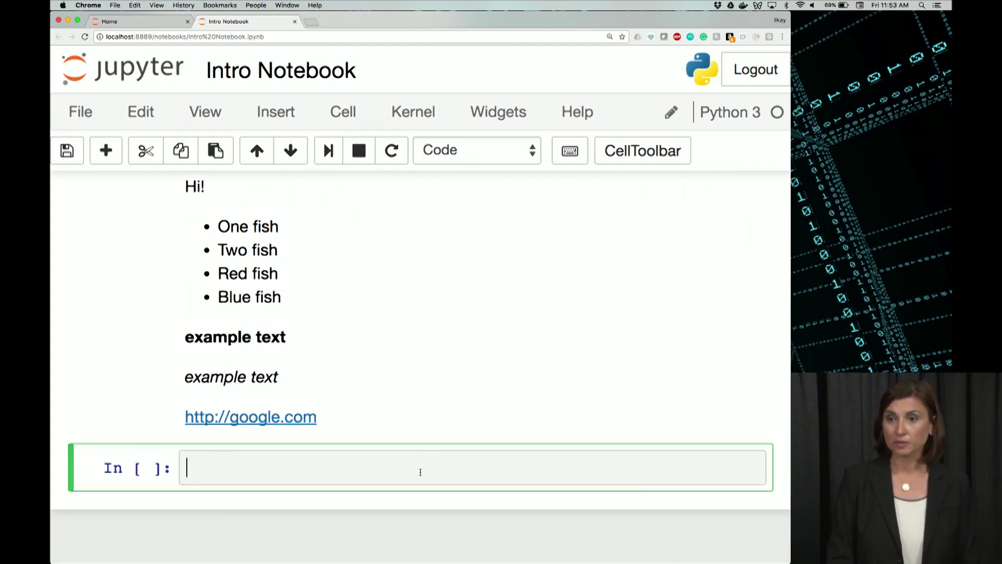
click(482, 150)
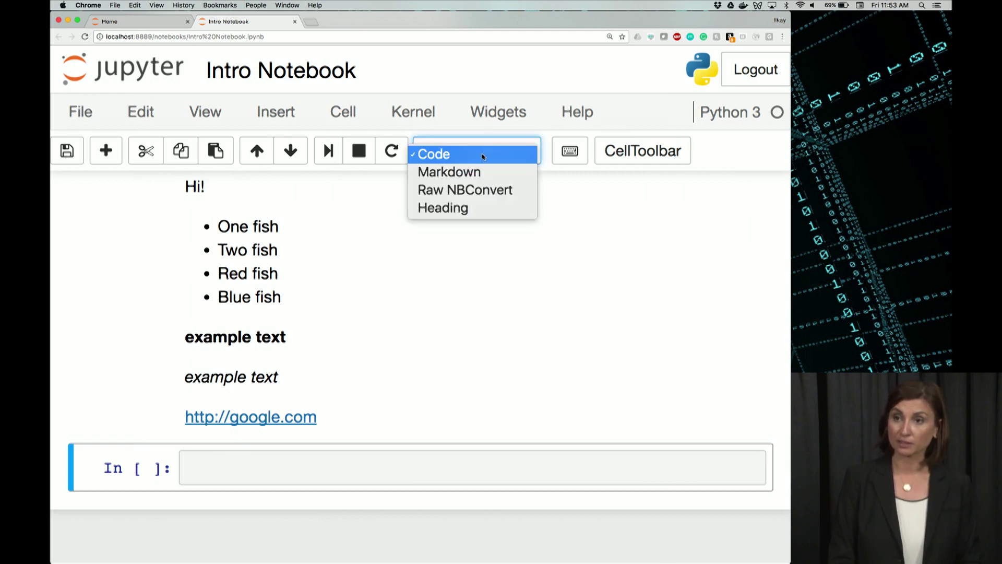
click(477, 172)
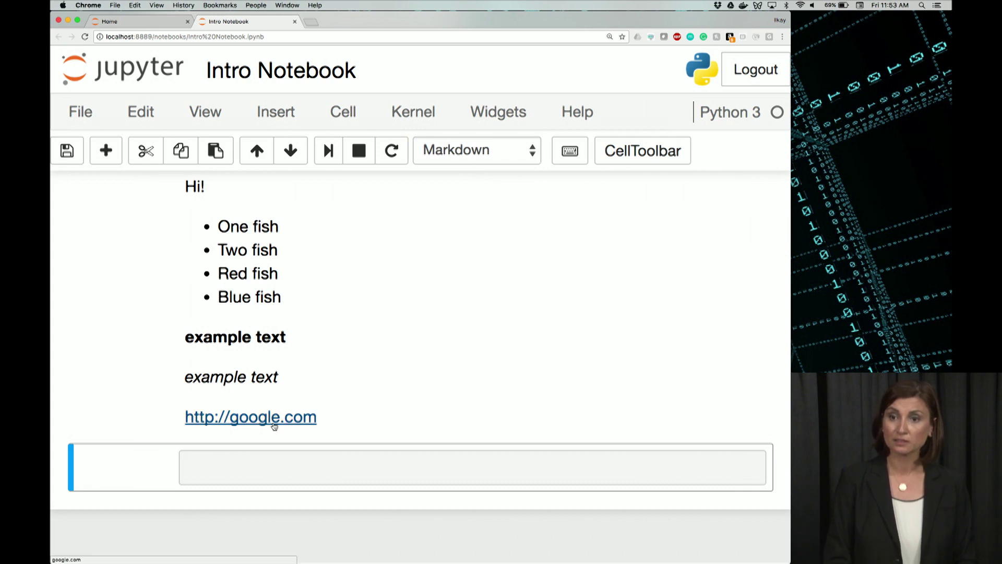
click(252, 467)
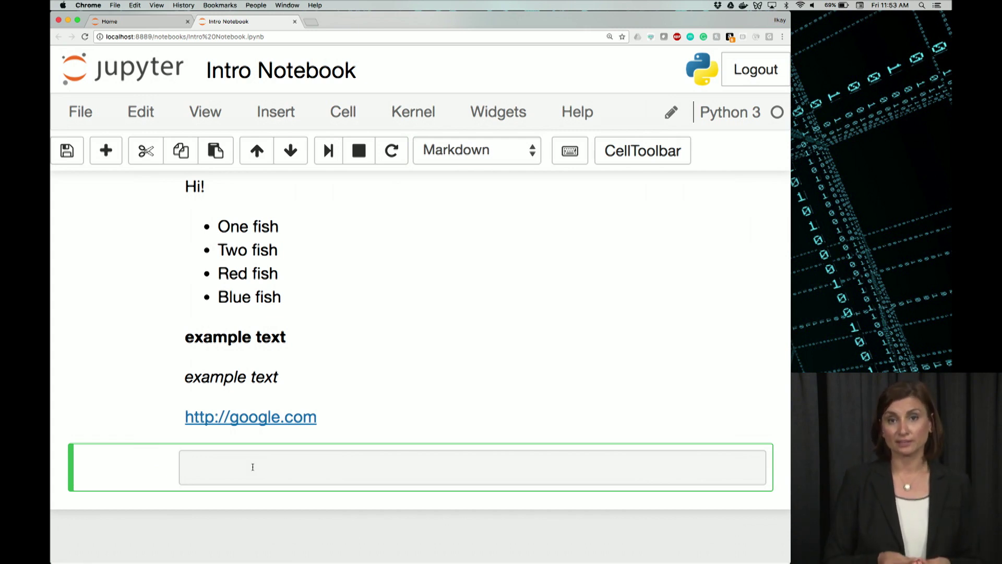
text($$)
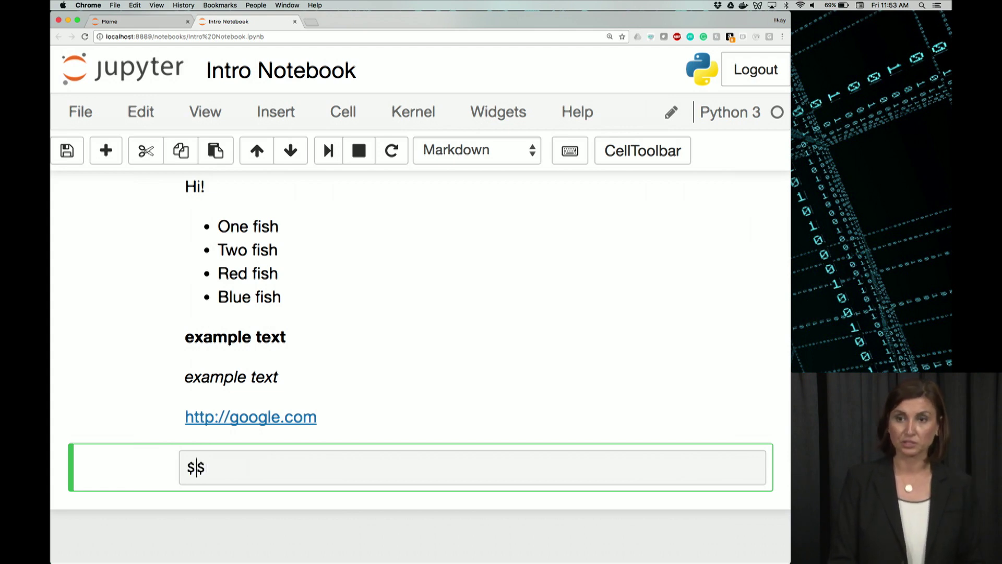
text(\i)
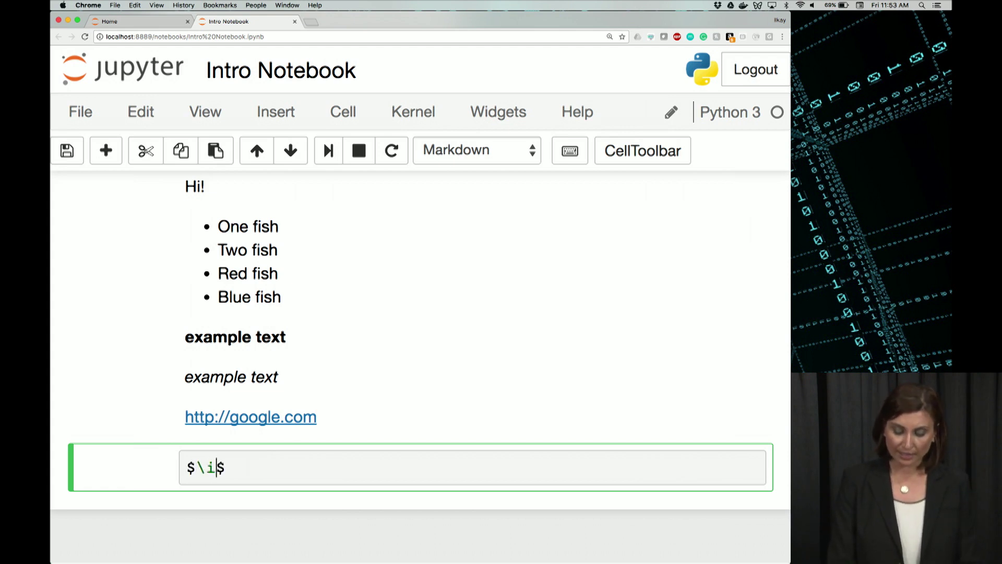
text(nt_)
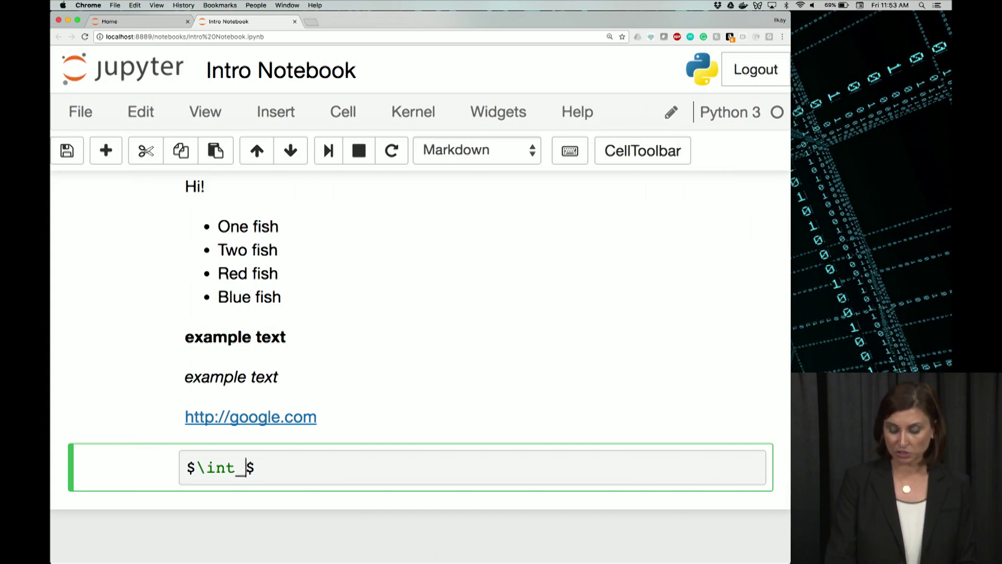
text(0)
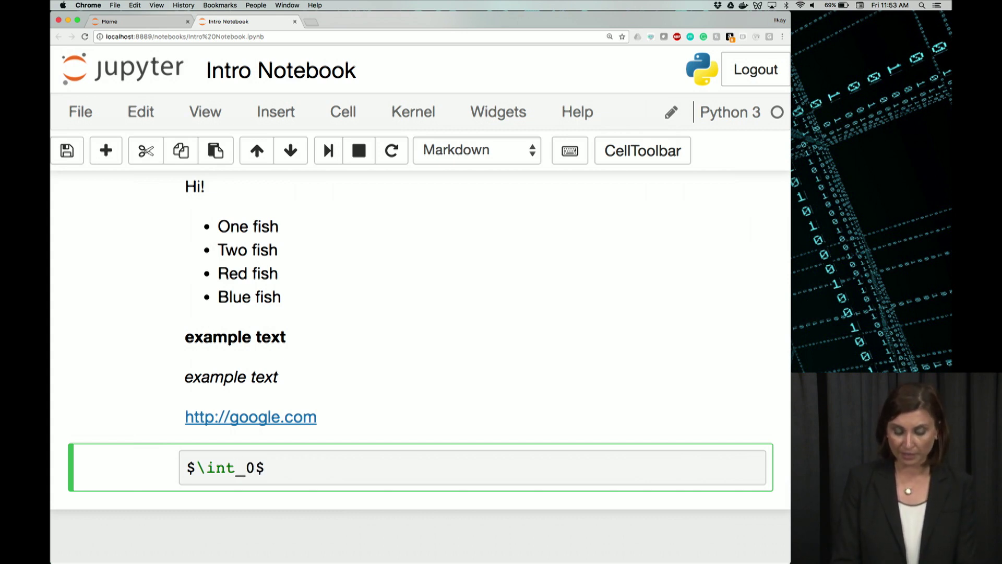
text(^)
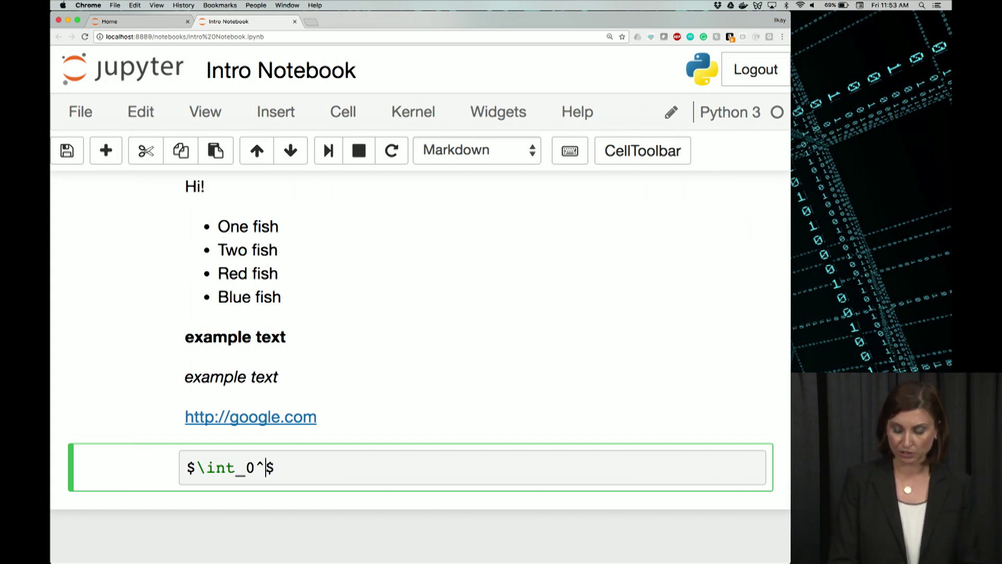
text(\)
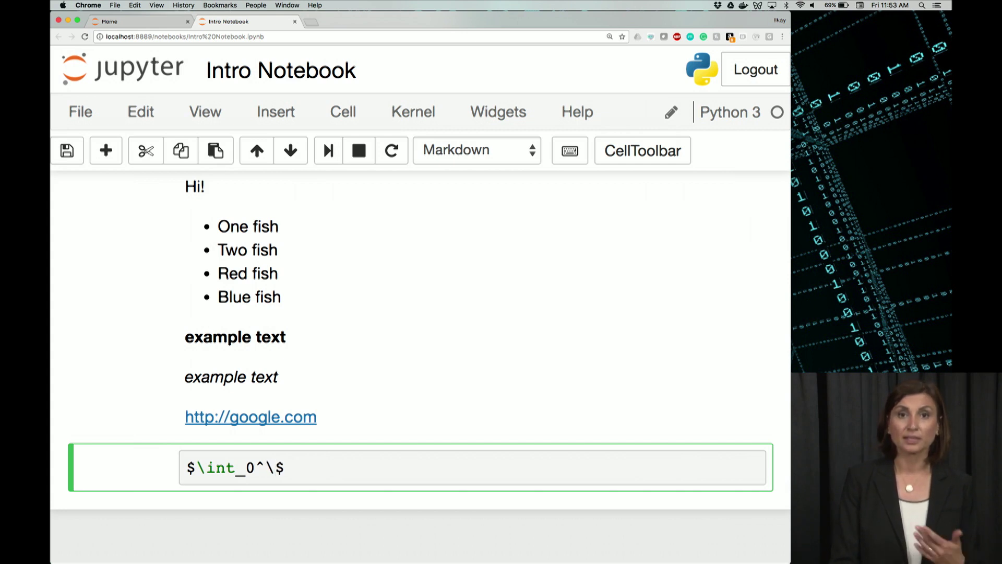
text(infty)
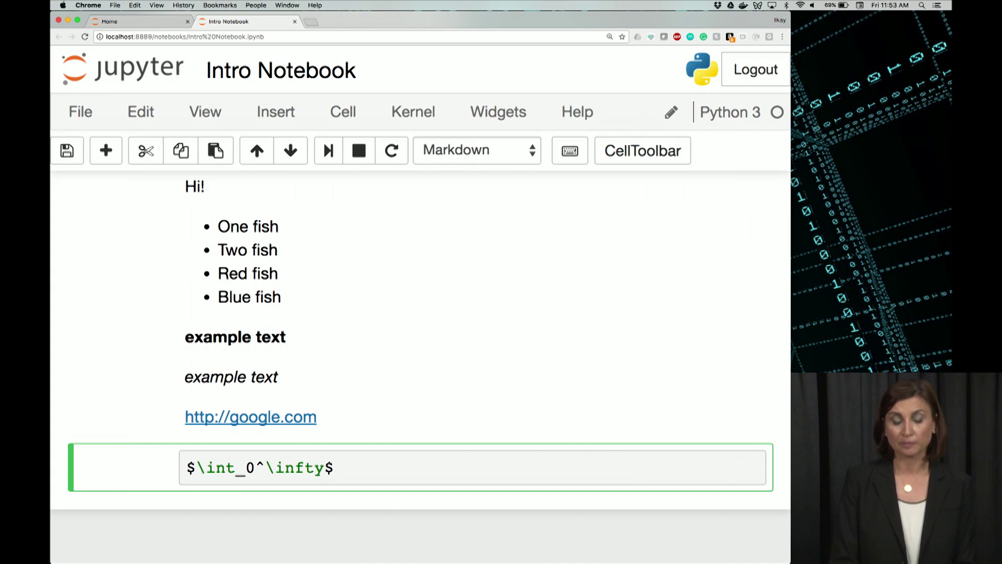
text( x)
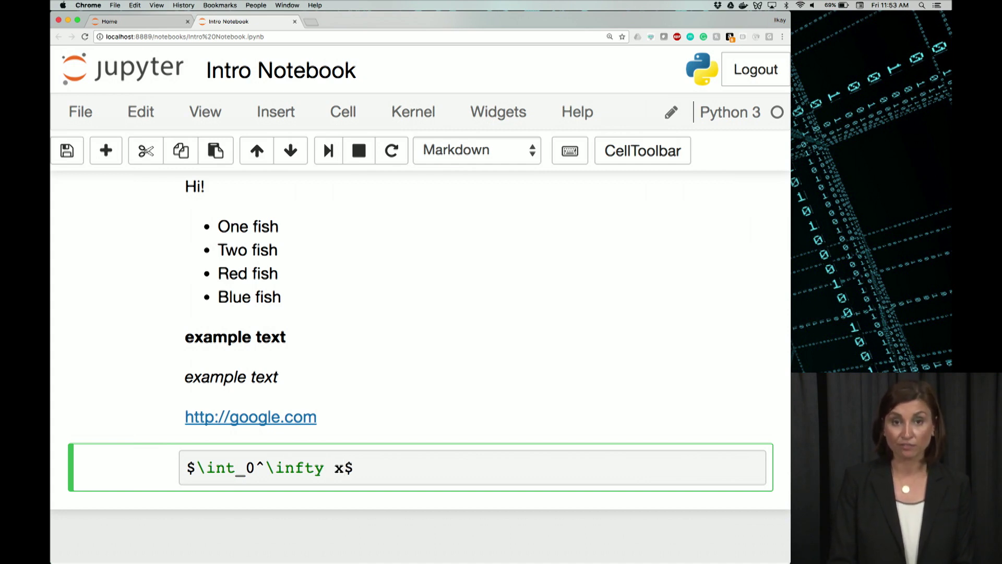
text(^)
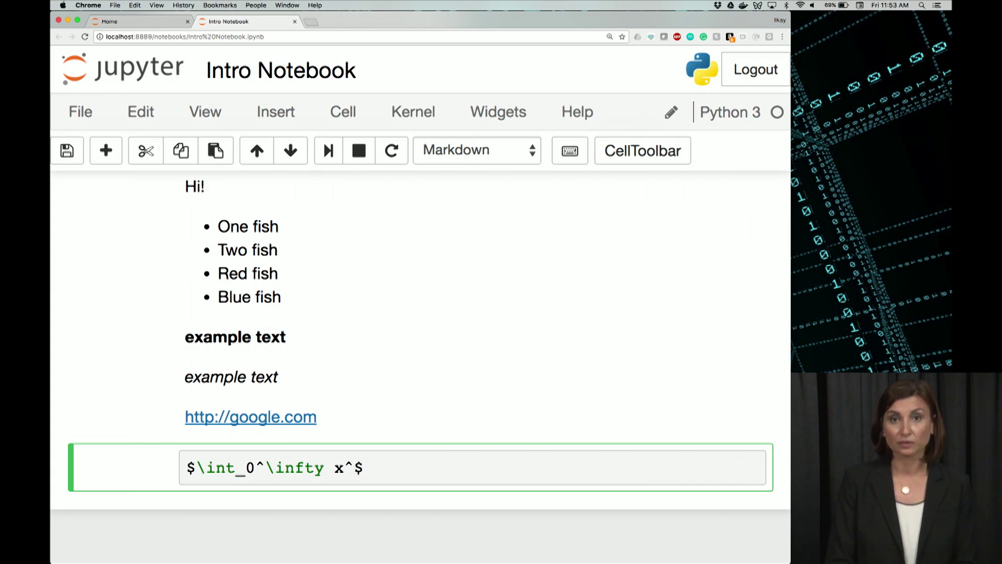
text({})
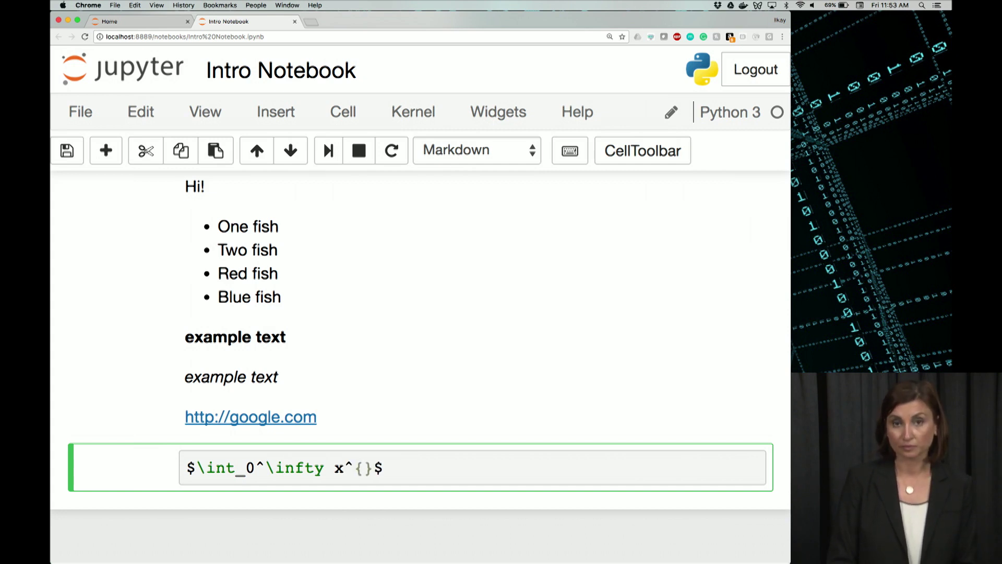
text(-)
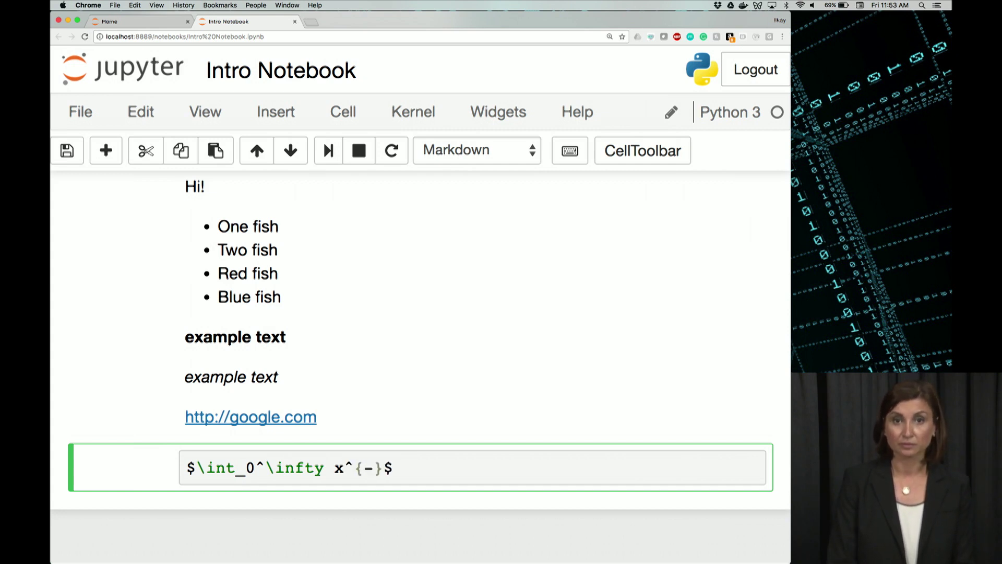
text(\ap)
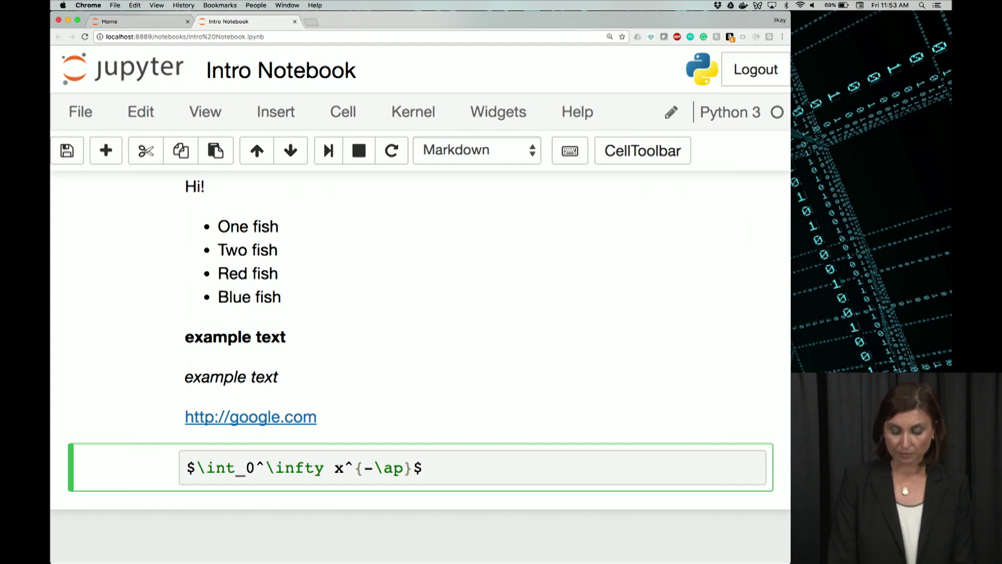
text(ha)
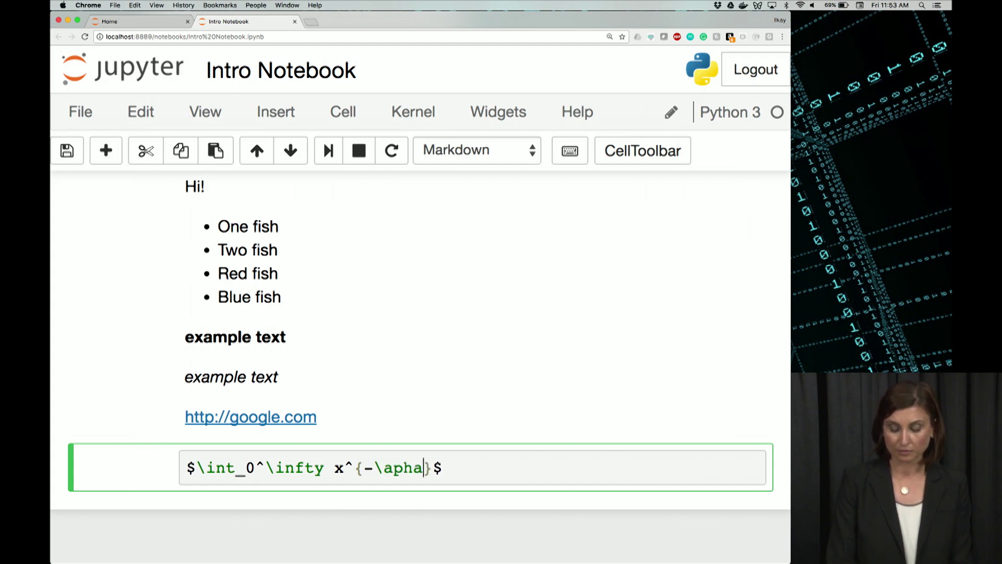
Step: Enter the LaTeX $\int_0^\infty x^{-\alpha}$, render it, and reopen its source
key(BackSpace)
key(BackSpace)
key(BackSpace)
text(lpha)
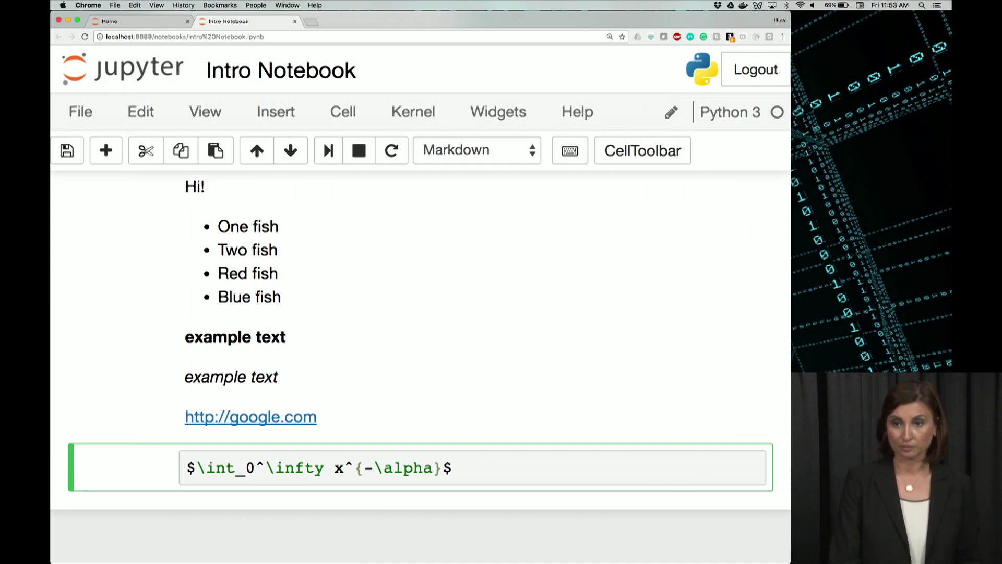
key(shift+Return)
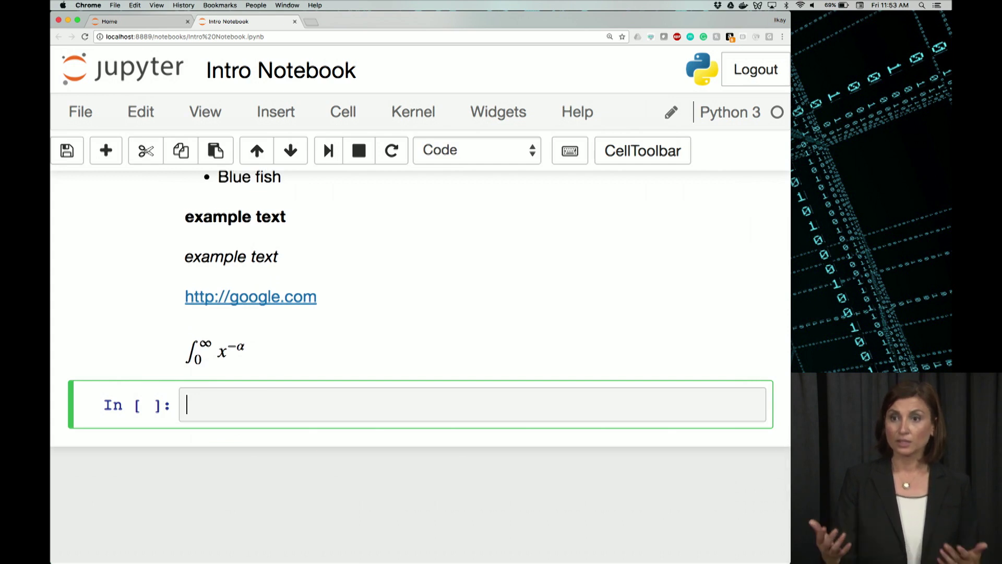
double_click(281, 350)
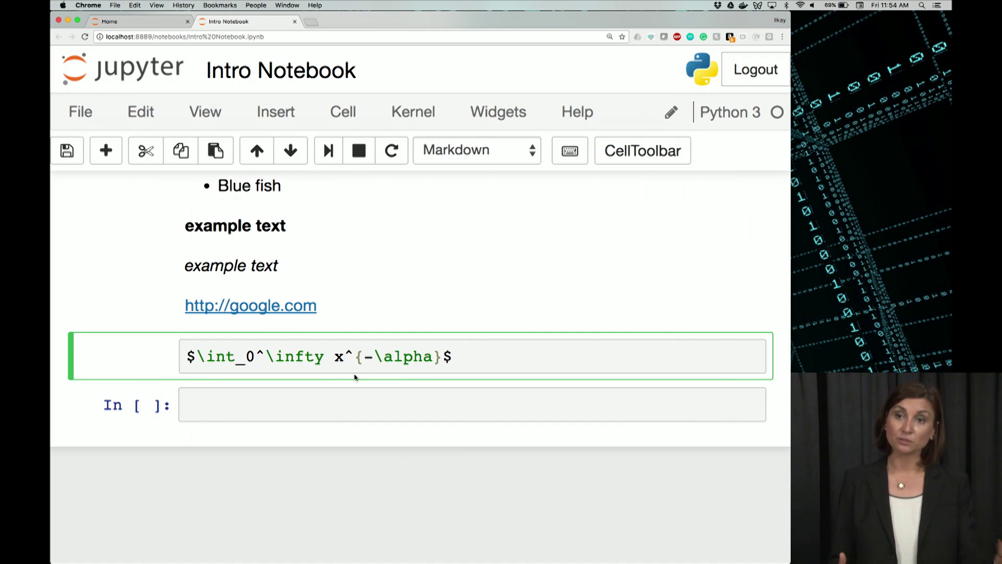
Step: Add the caption 'This is a **Latex** equation:' and a blank line above the integral, then render
key(shift+Return)
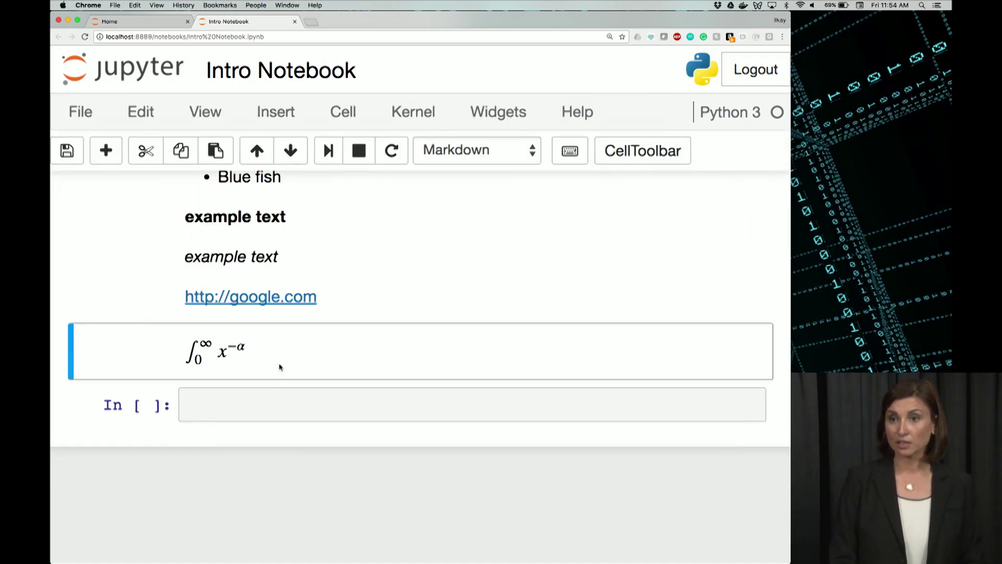
double_click(284, 384)
key(Home)
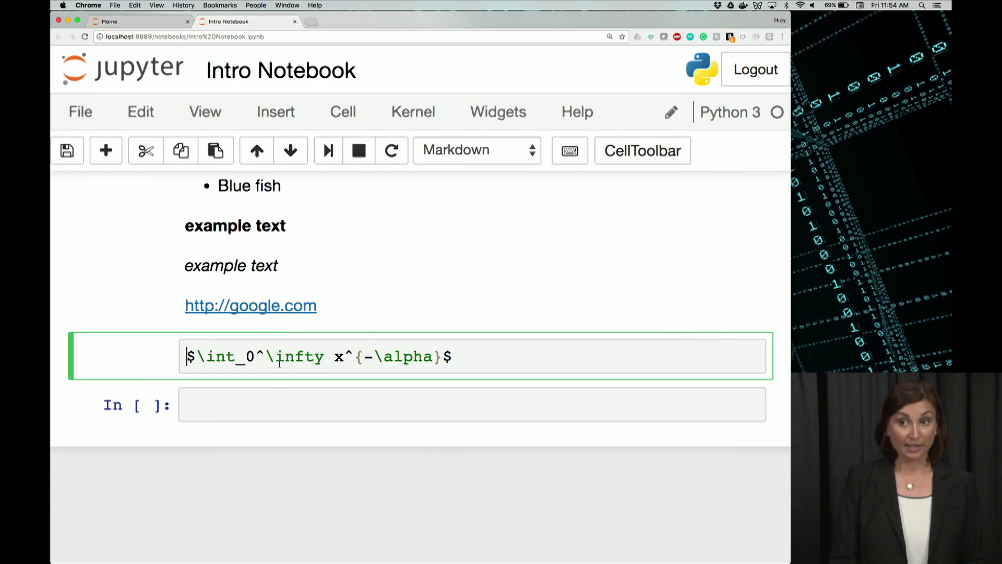
text(This is a )
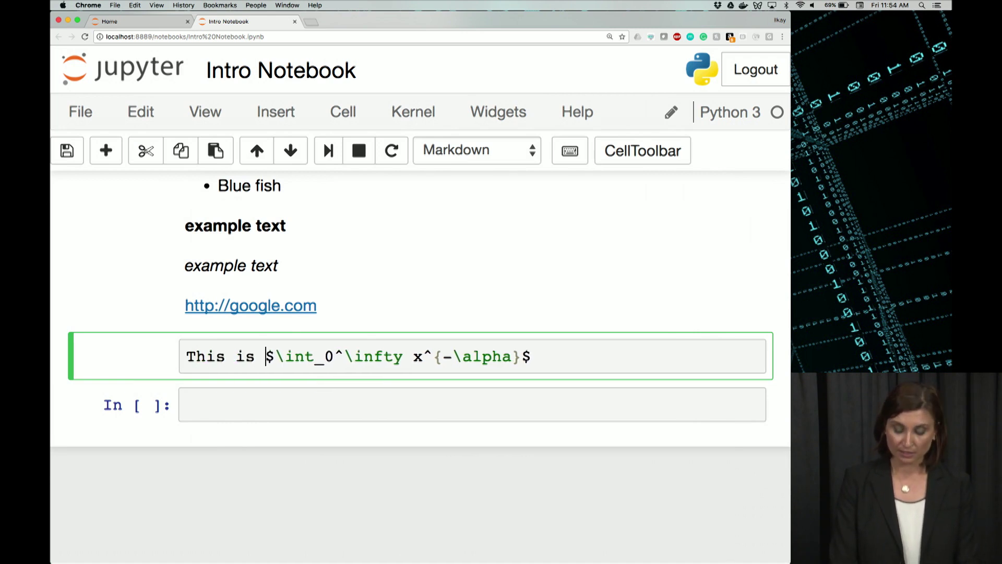
text(**)
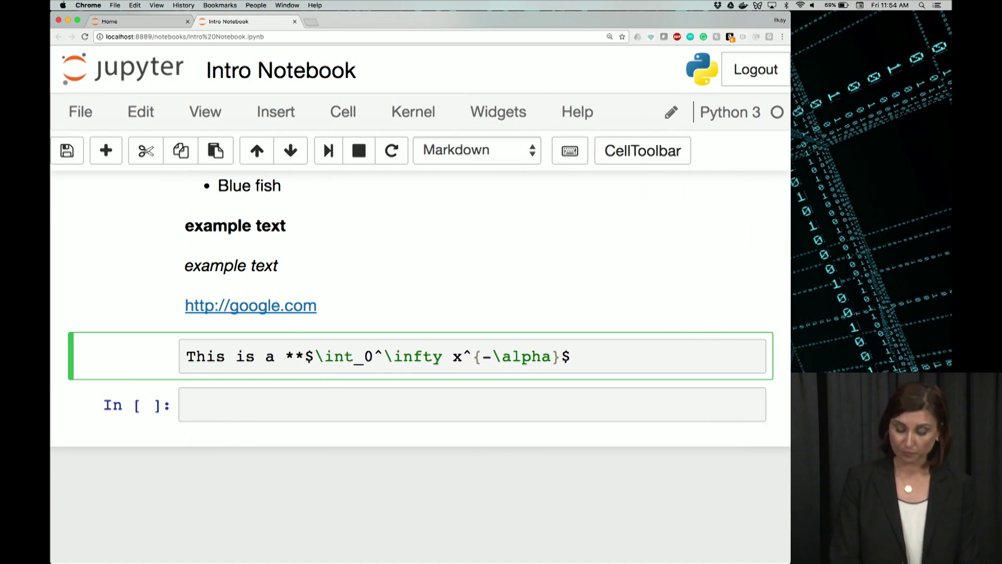
text(Latext)
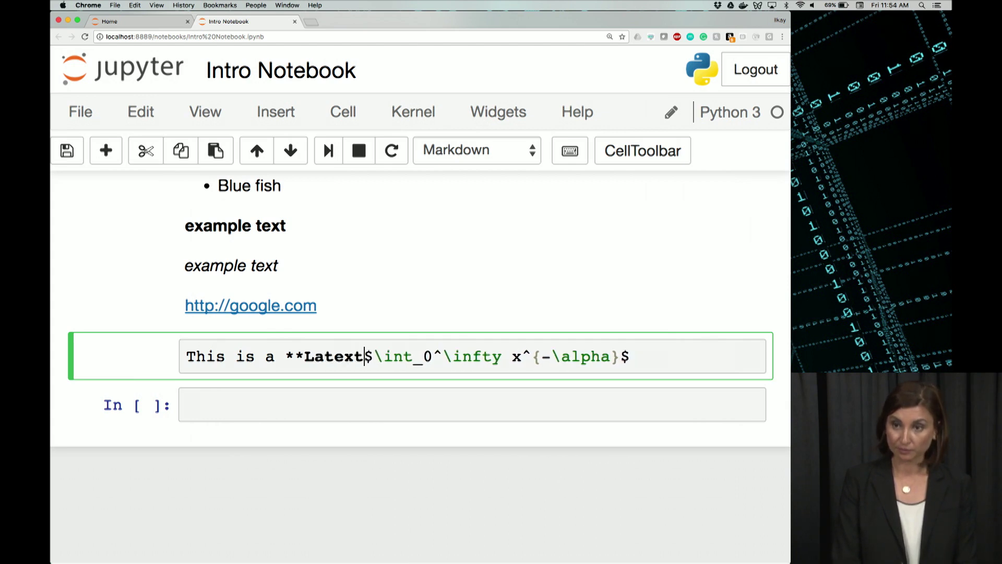
key(BackSpace)
text(** )
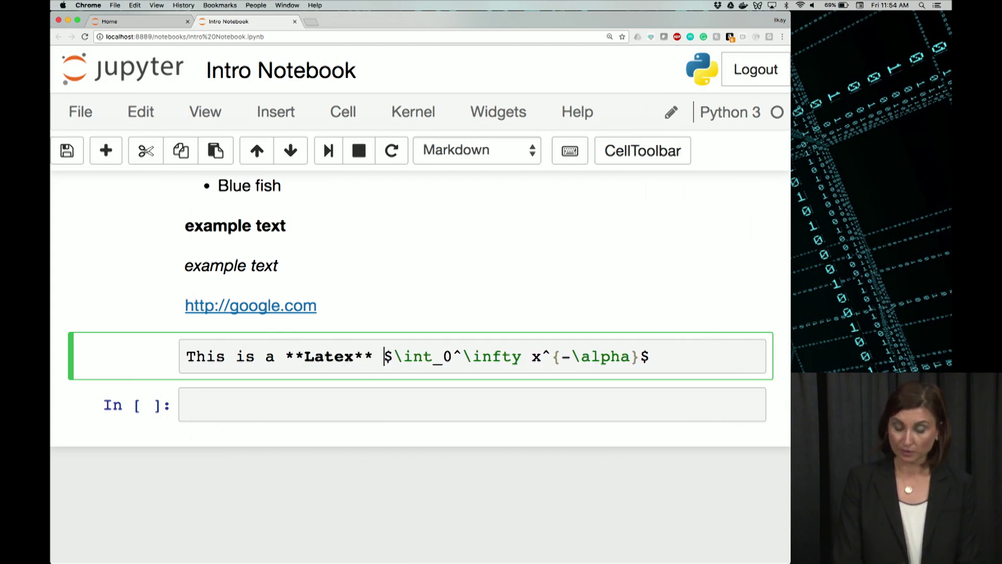
text(e)
text(quat)
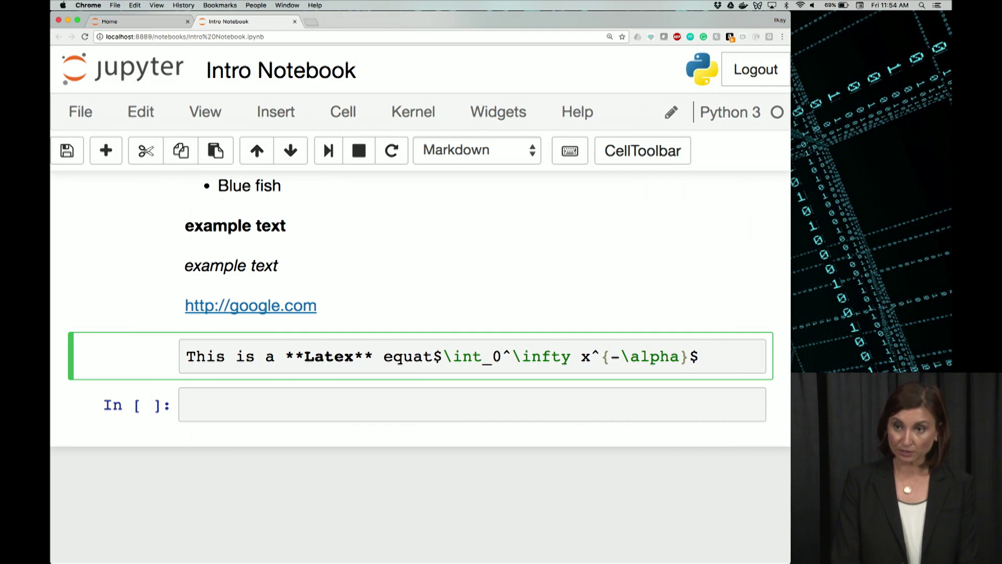
text(ion:)
key(Return)
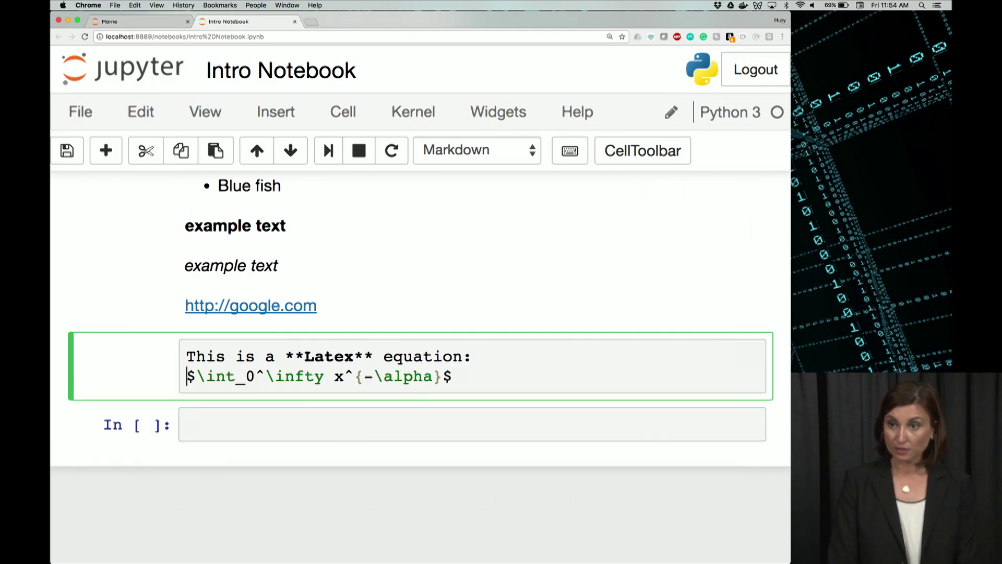
key(Return)
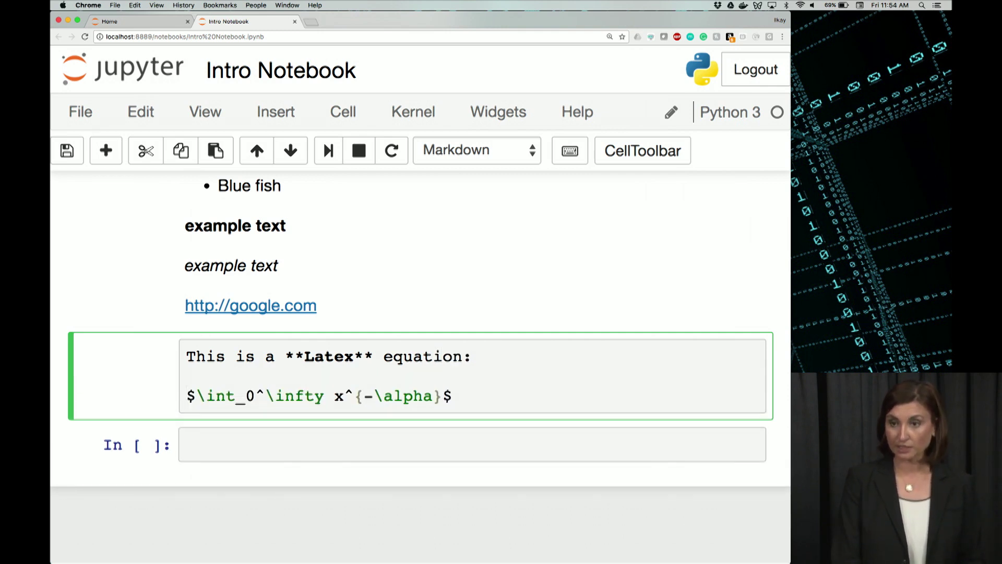
key(shift+Return)
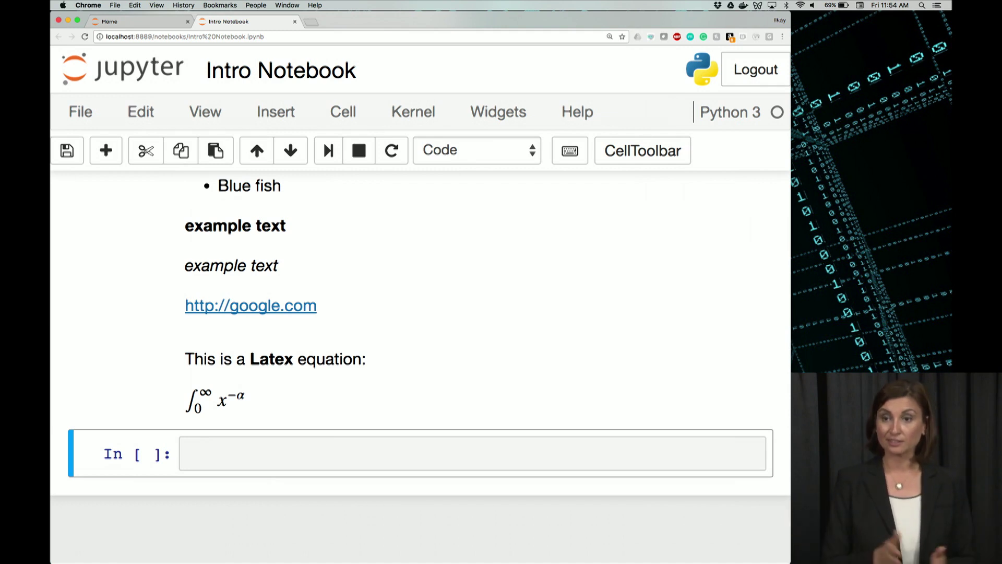